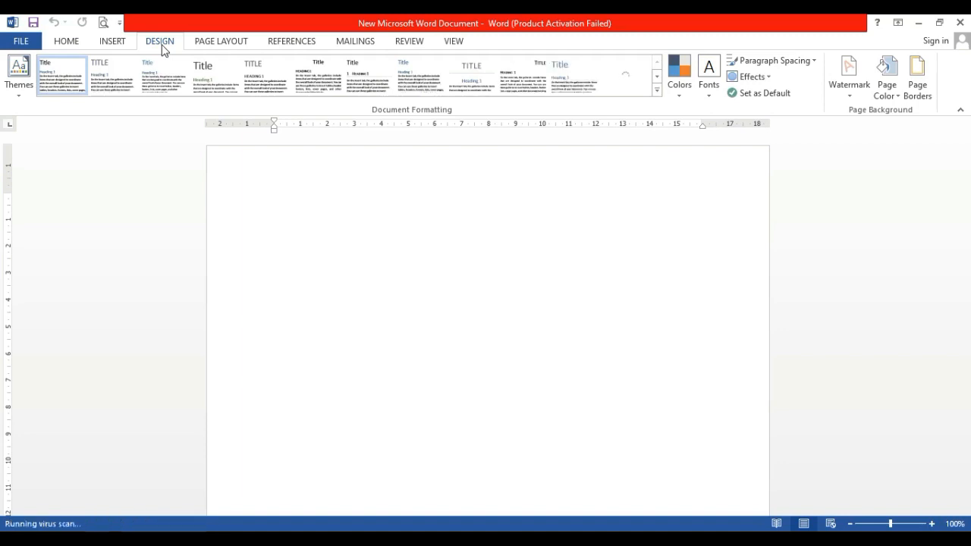
Apply the Narrow margin preset to the document, with 1.27 cm on all four sides.
{"action": "left_click", "coordinate": [229, 41]}
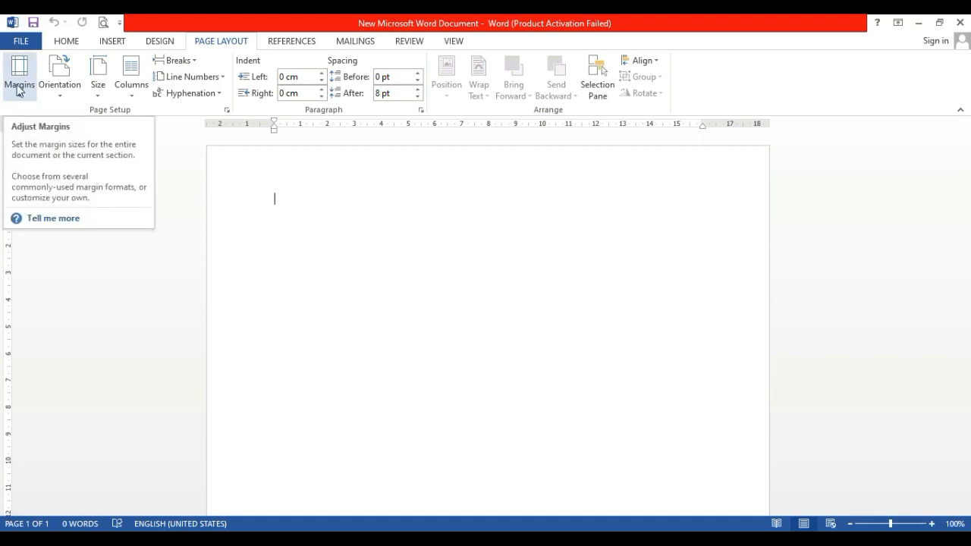
{"action": "left_click", "coordinate": [19, 95]}
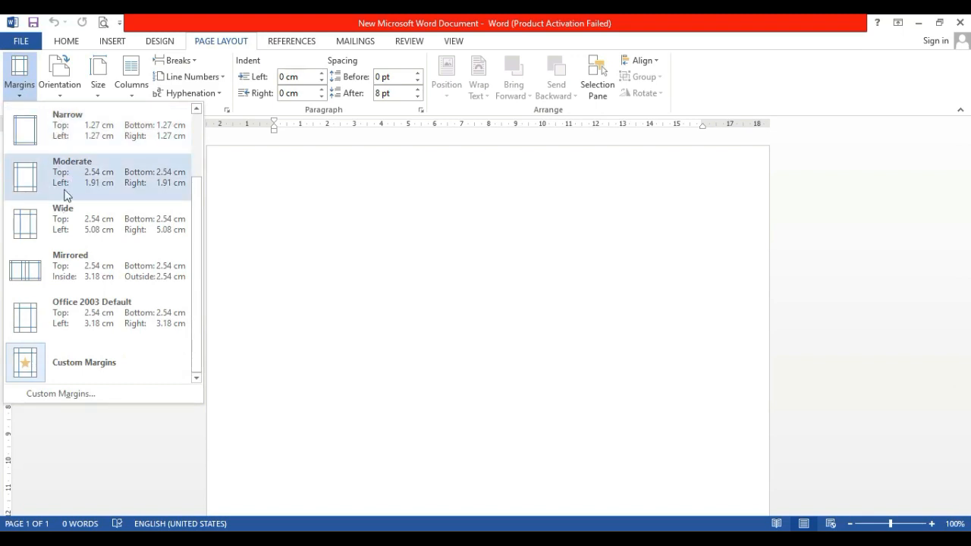
{"action": "left_click", "coordinate": [61, 137]}
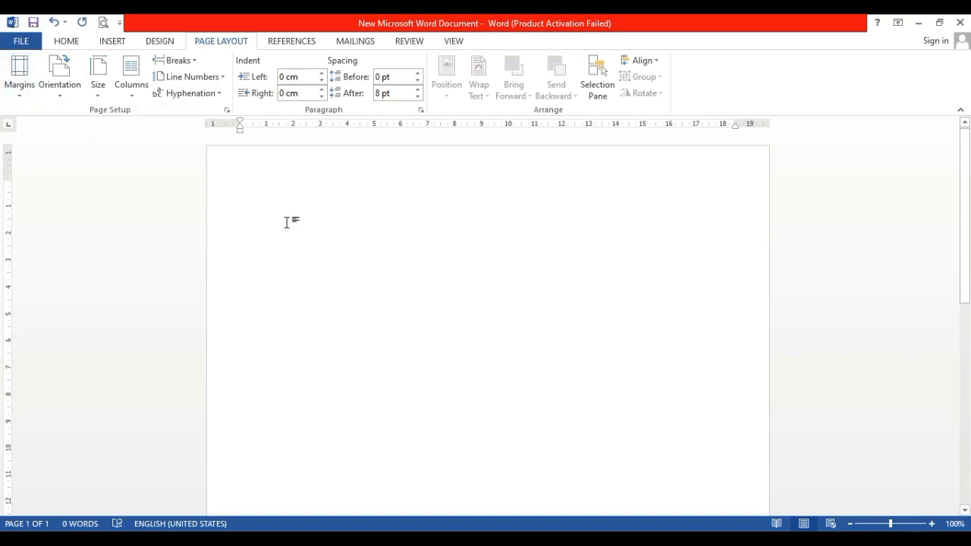
Apply the Office 2003 Default margins, 2.54 cm for top and bottom and 3.18 cm for left and right.
{"action": "left_click", "coordinate": [18, 83]}
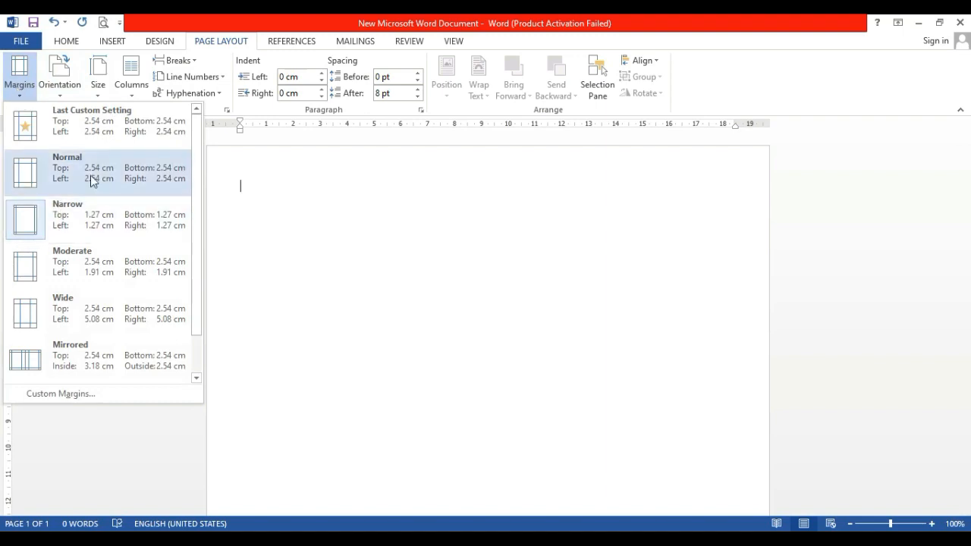
{"action": "scroll", "coordinate": [89, 271], "scroll_direction": "down", "scroll_amount": 1}
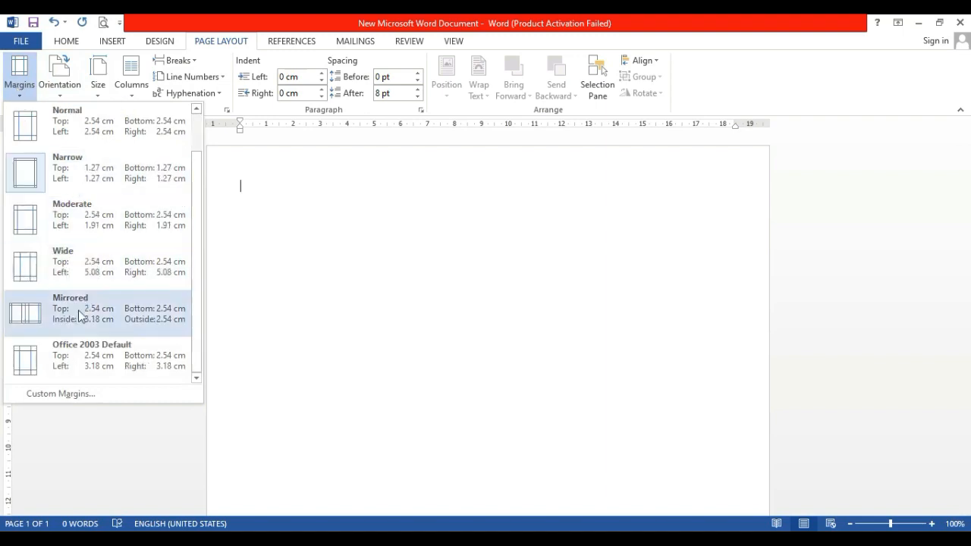
{"action": "left_click", "coordinate": [53, 367]}
Enter about two and a half lines of filler text, starting with "fg" followed by long runs of the letters d and g.
{"action": "type", "text": "fgddddddddddddddddddddddddddddddddddddddddddddddddddddddddddddddddddddddddddddddddddddddddddddddd"}
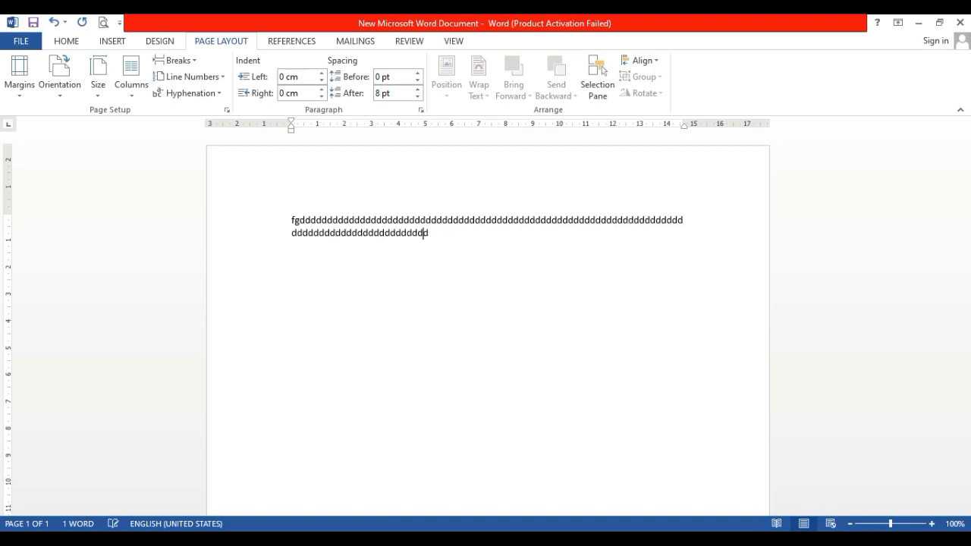
{"action": "type", "text": "dddddddddddddddddddddddddddddddddddddddddddddddg"}
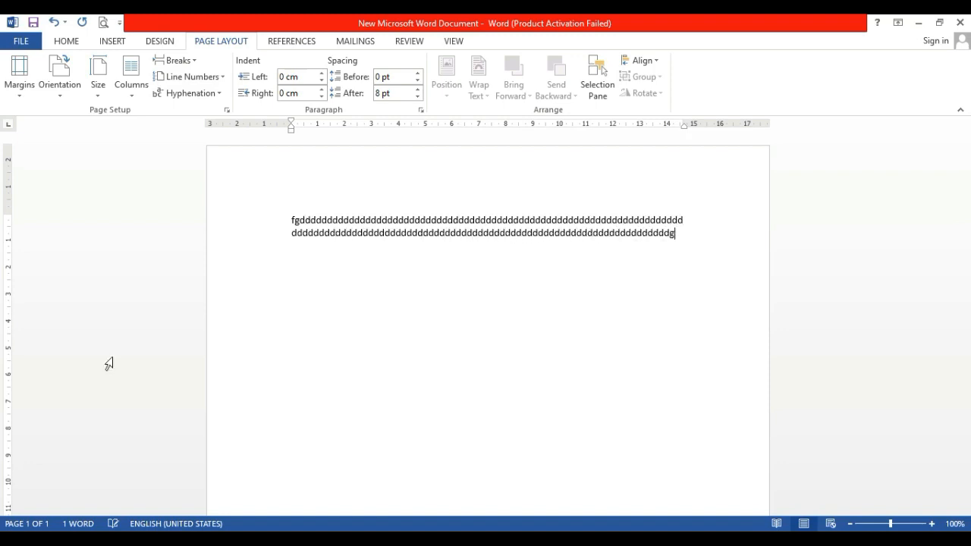
{"action": "key", "text": "BackSpace"}
{"action": "type", "text": "dgggggggggggggggggggggggggg"}
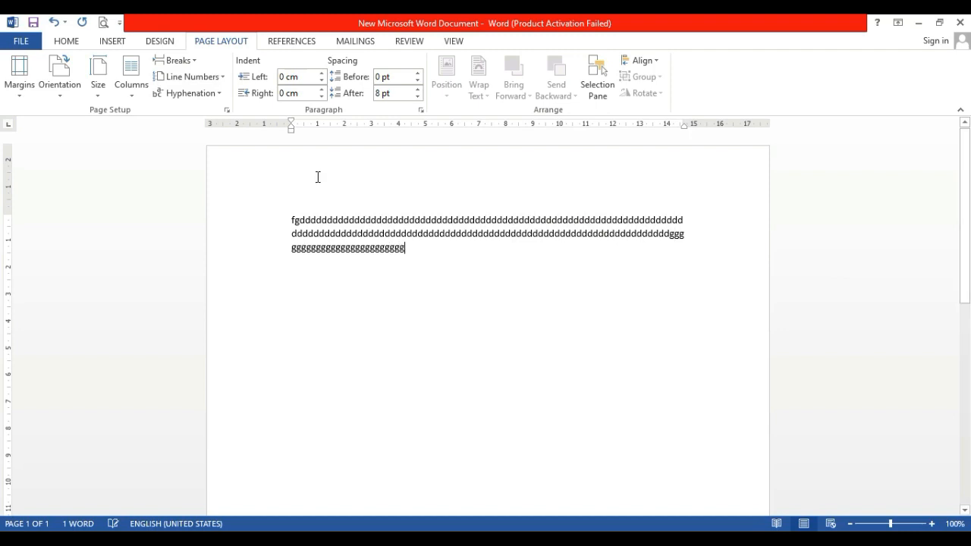
{"action": "left_click", "coordinate": [292, 128]}
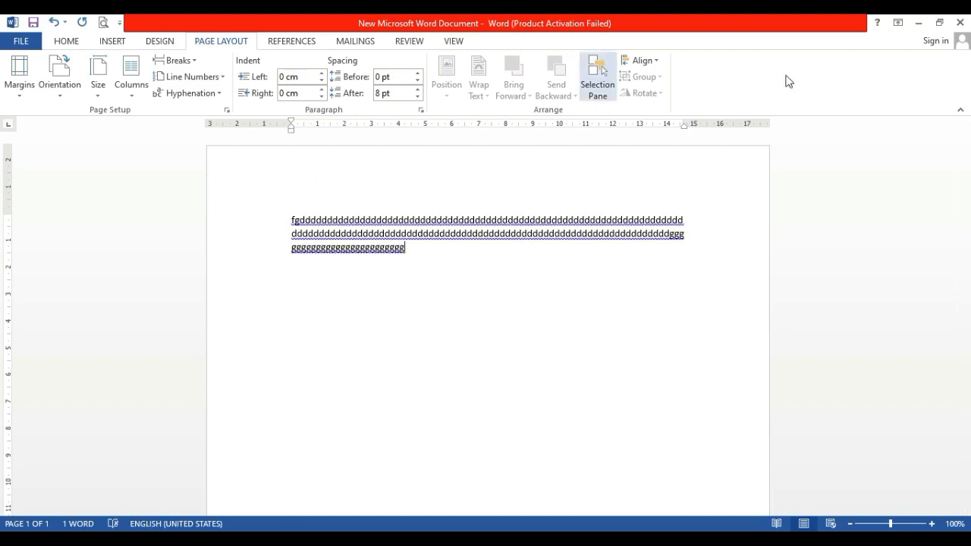
{"action": "left_click", "coordinate": [684, 126]}
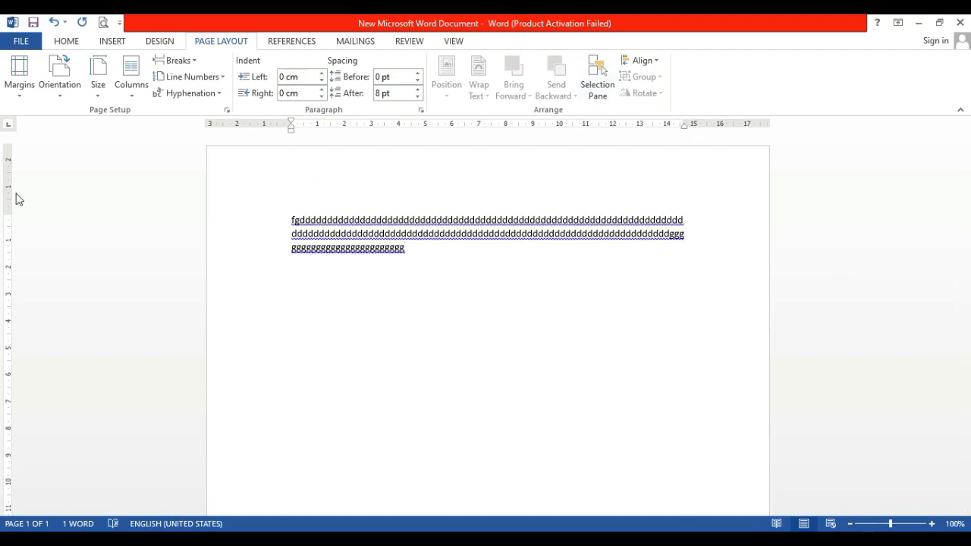
{"action": "left_click", "coordinate": [4, 214]}
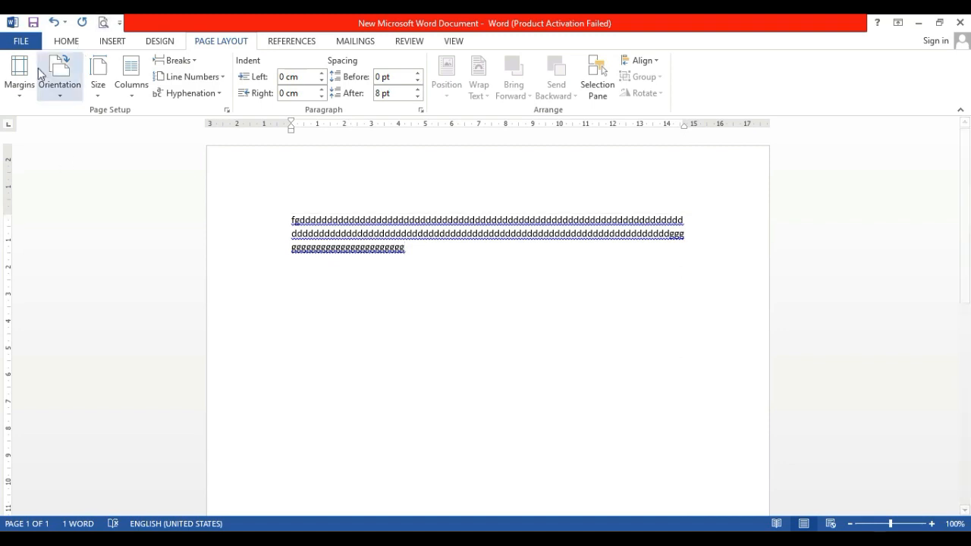
Change the document margins to the Narrow preset, 1.27 cm on every side.
{"action": "left_click", "coordinate": [17, 91]}
{"action": "left_click", "coordinate": [35, 187]}
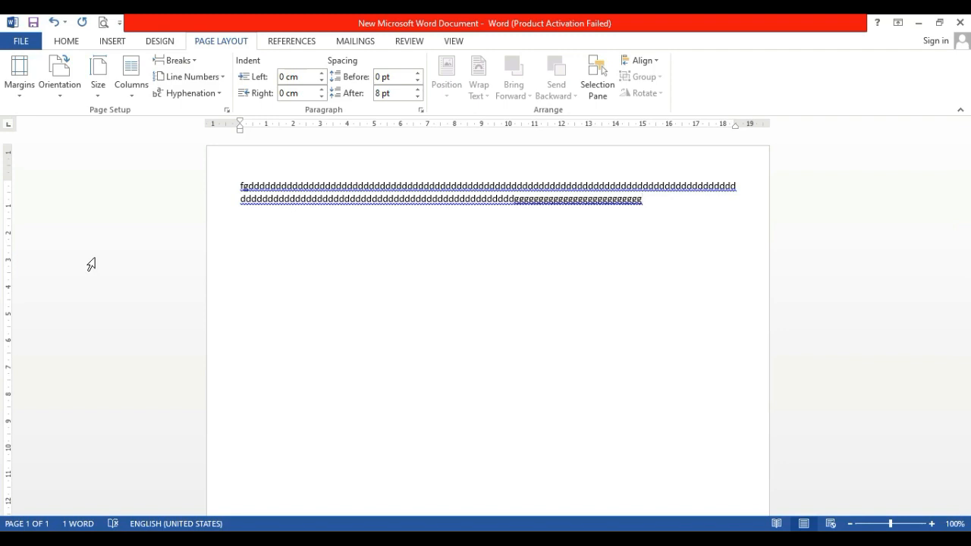
Using the rulers, shift the right indent, the first-line indent (to -0.25 cm) and the top margin slightly outward.
{"action": "left_click_drag", "start_coordinate": [735, 124], "coordinate": [750, 123]}
{"action": "left_click_drag", "start_coordinate": [238, 121], "coordinate": [233, 123]}
{"action": "left_click_drag", "start_coordinate": [6, 182], "coordinate": [7, 174]}
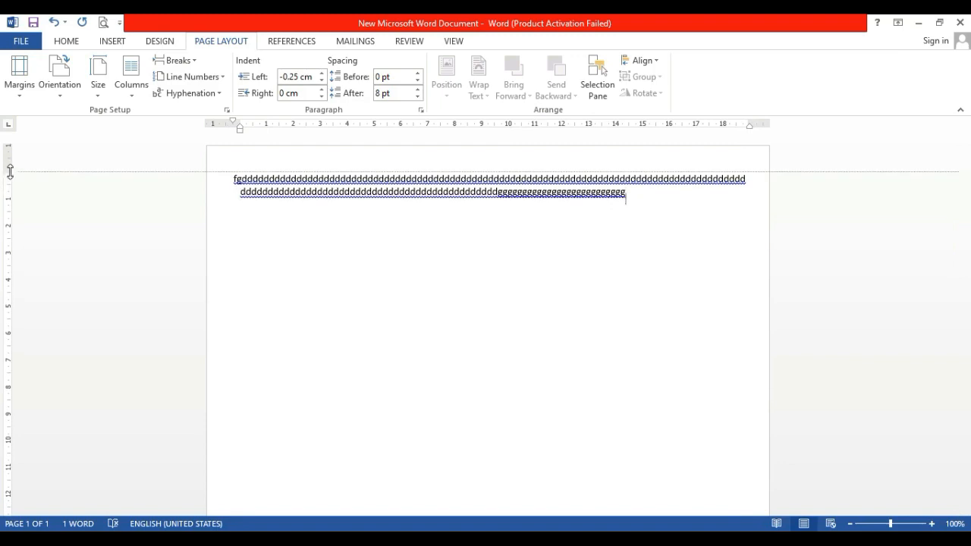
{"action": "left_click", "coordinate": [31, 100]}
{"action": "scroll", "coordinate": [30, 103], "scroll_direction": "down", "scroll_amount": 1}
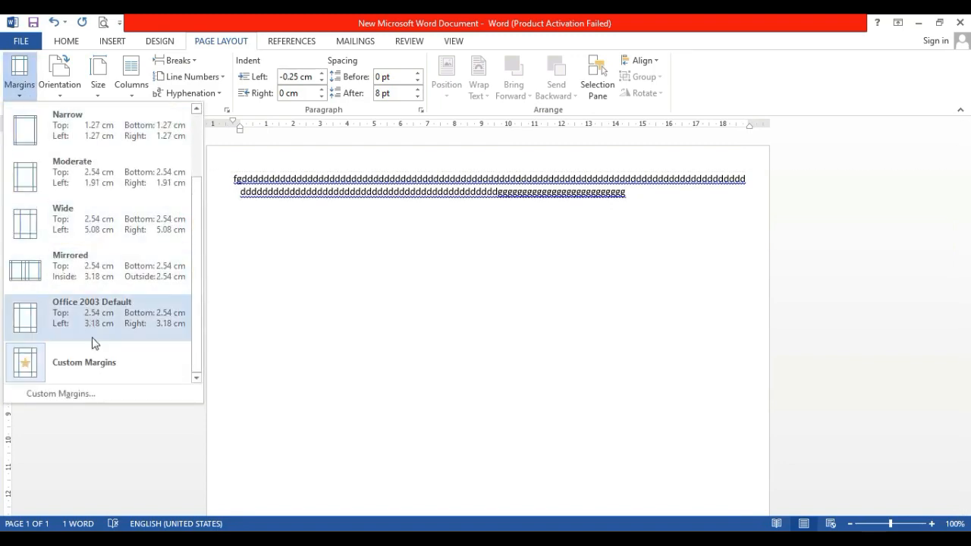
Switch the page orientation to Landscape and return it to Portrait.
{"action": "left_click", "coordinate": [47, 74]}
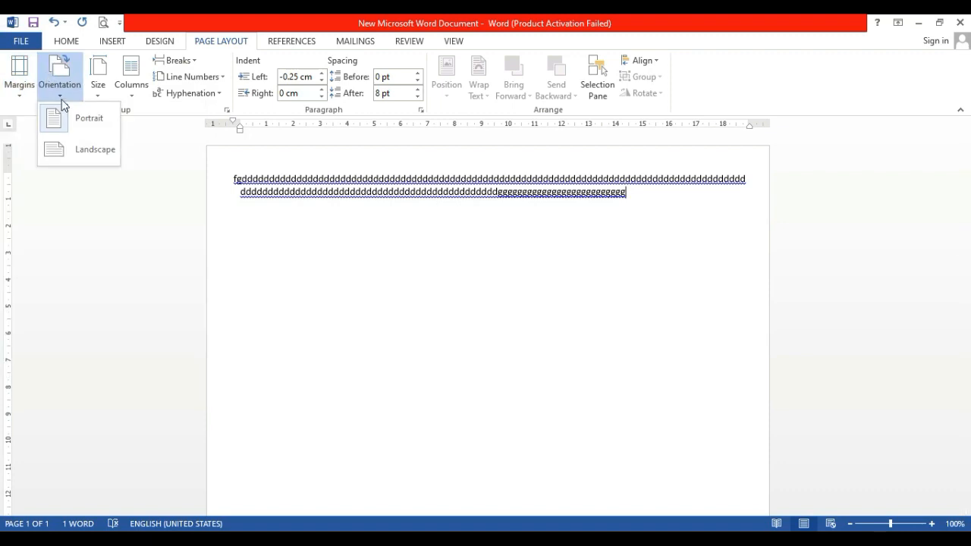
{"action": "left_click", "coordinate": [75, 154]}
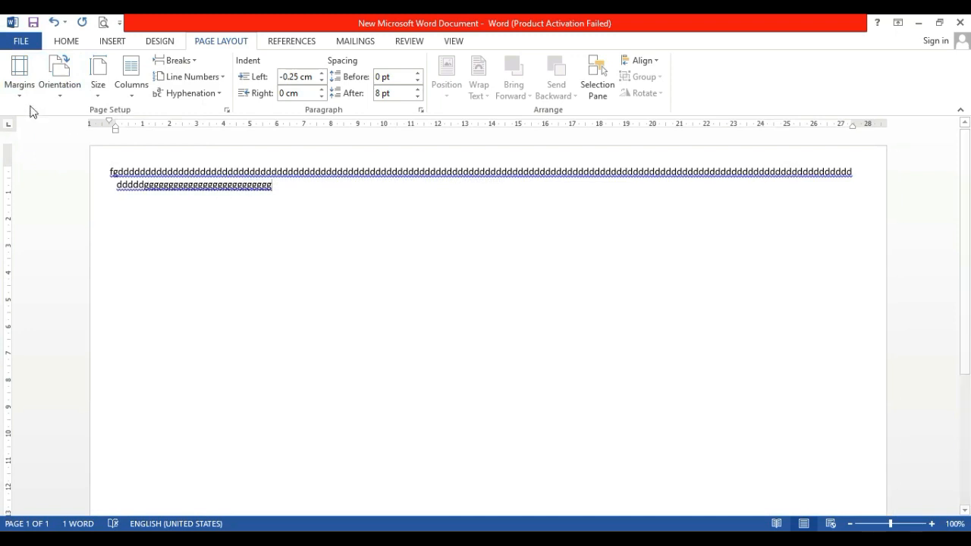
{"action": "left_click", "coordinate": [70, 82]}
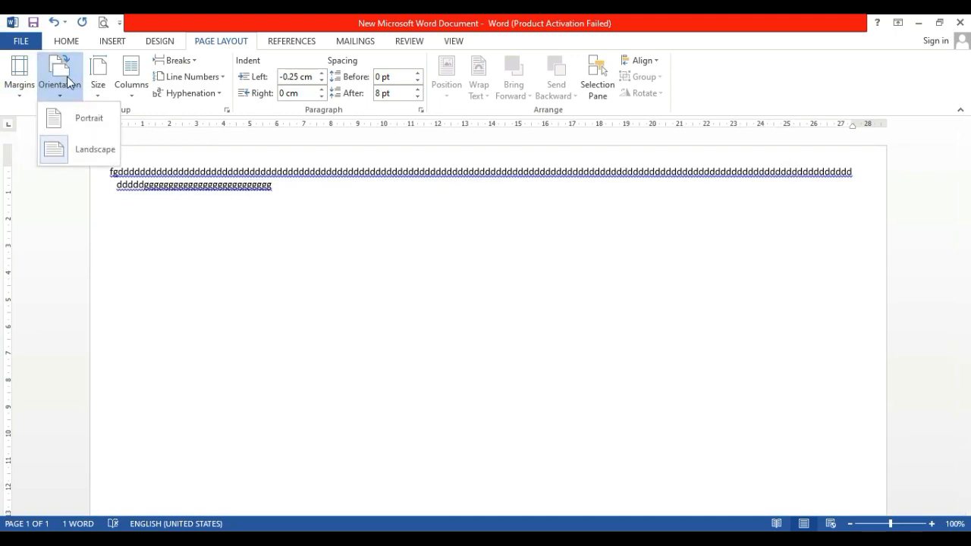
{"action": "left_click", "coordinate": [73, 129]}
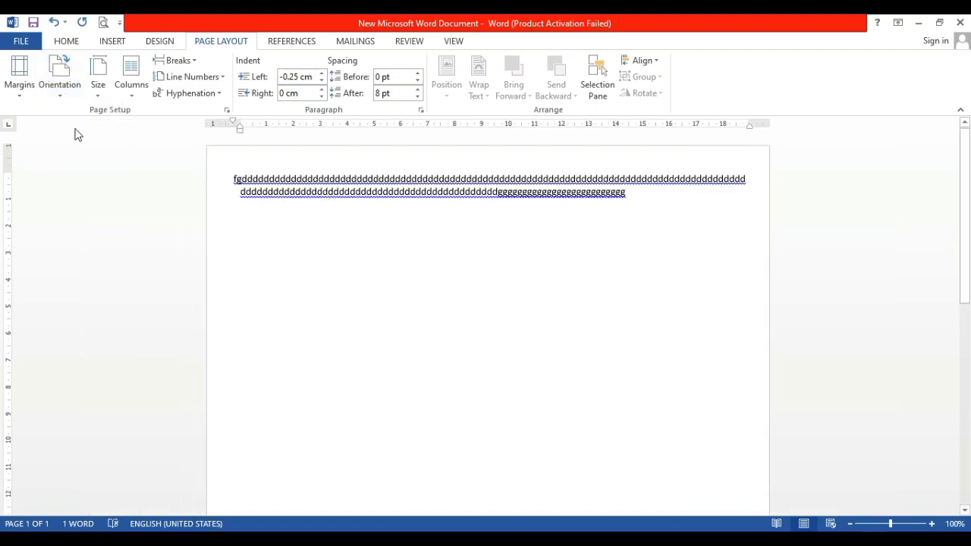
Choose the A4 paper size, and switch the page to Letter, 21.59 cm x 27.94 cm.
{"action": "left_click", "coordinate": [101, 97]}
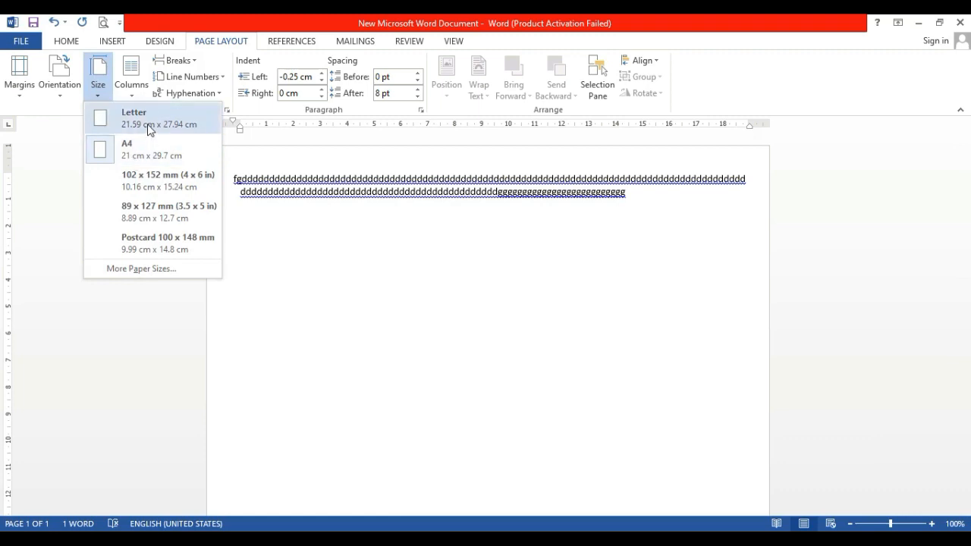
{"action": "left_click", "coordinate": [119, 156]}
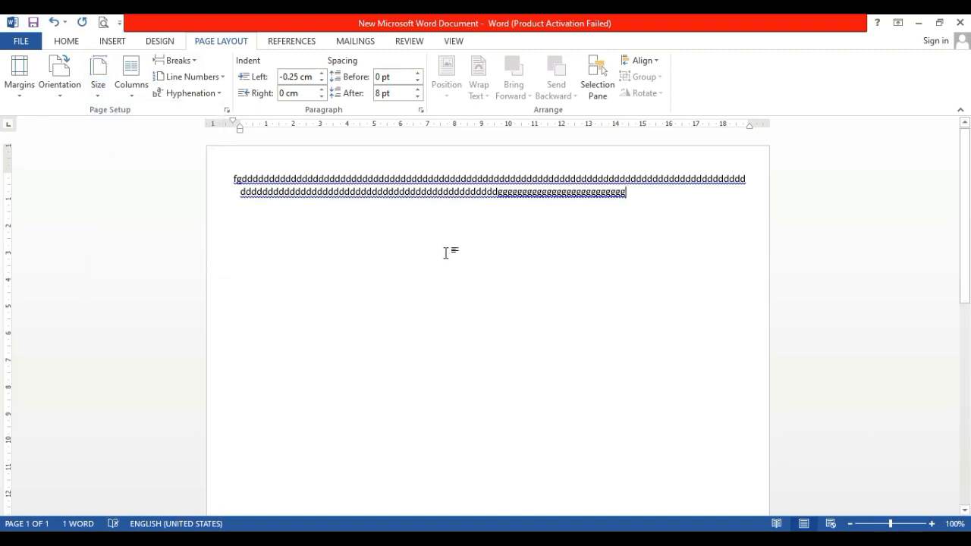
{"action": "left_click", "coordinate": [98, 85]}
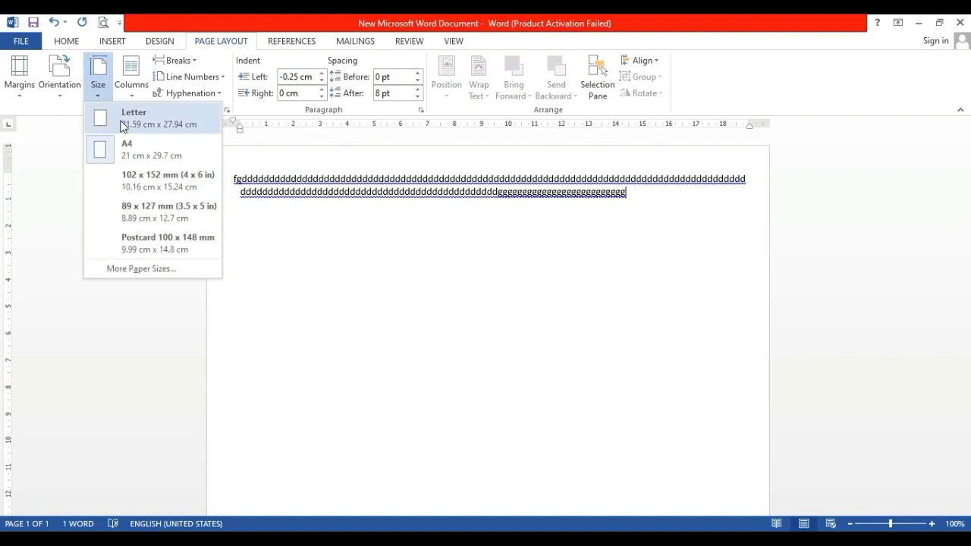
{"action": "left_click", "coordinate": [119, 126]}
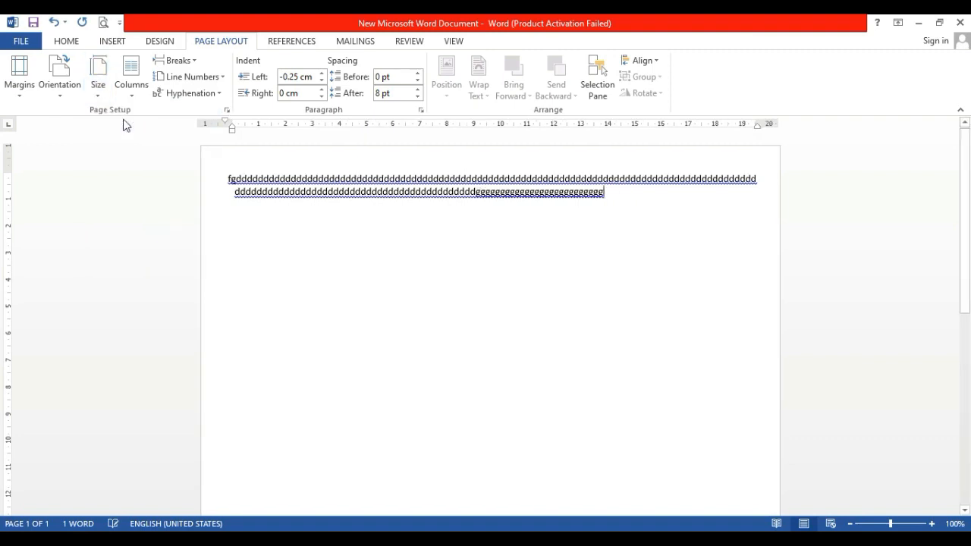
Set the paper size back to A4, 21 cm x 29.7 cm.
{"action": "left_click", "coordinate": [97, 91]}
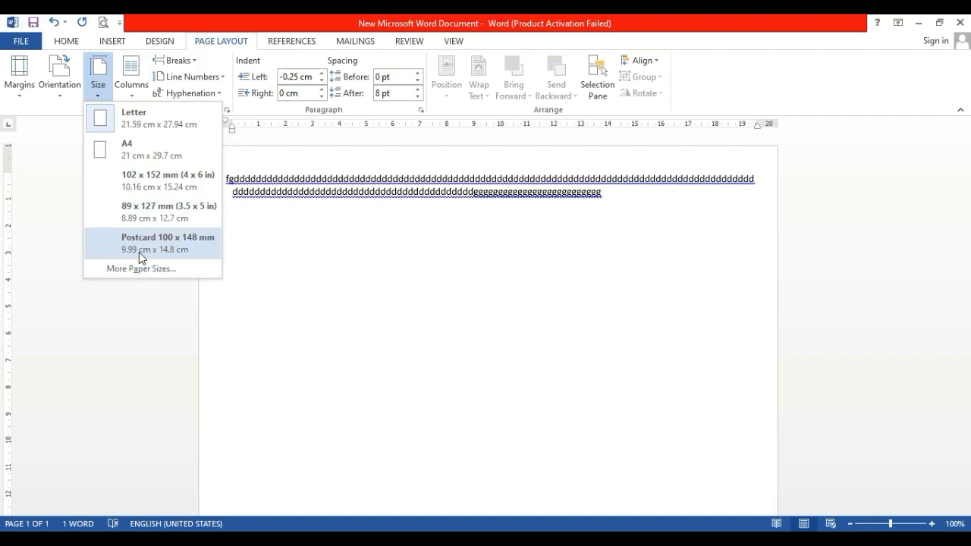
{"action": "left_click", "coordinate": [98, 94]}
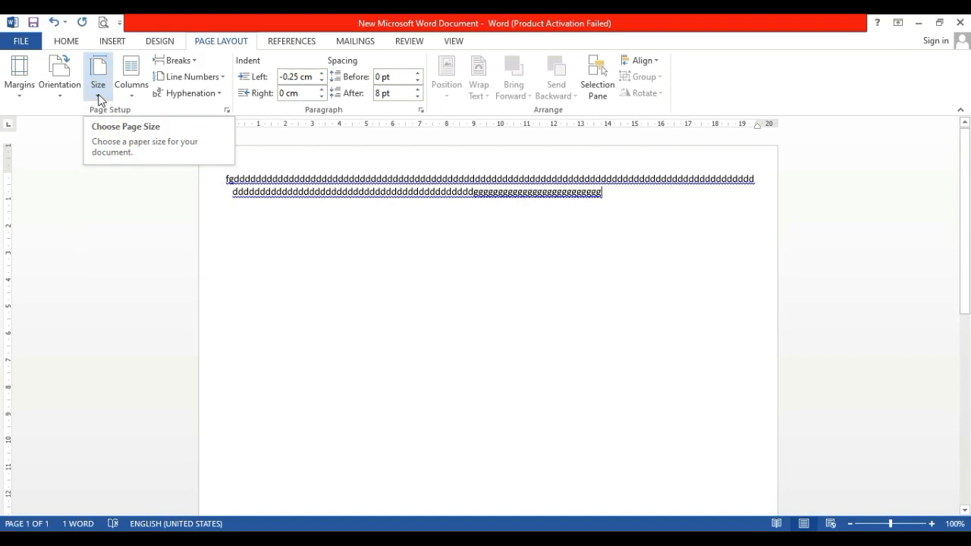
{"action": "left_click", "coordinate": [98, 94]}
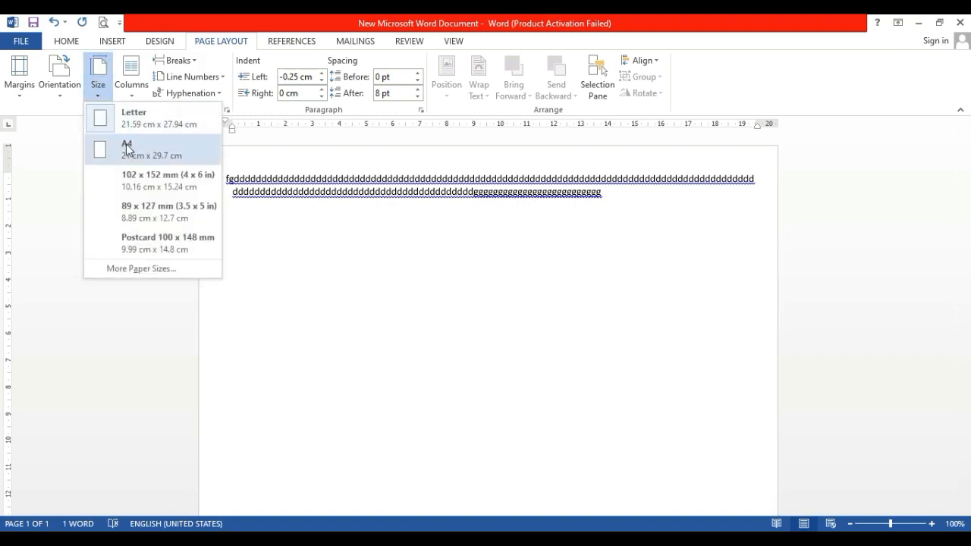
{"action": "left_click", "coordinate": [128, 149]}
Lay out the document text in two columns.
{"action": "left_click", "coordinate": [129, 88]}
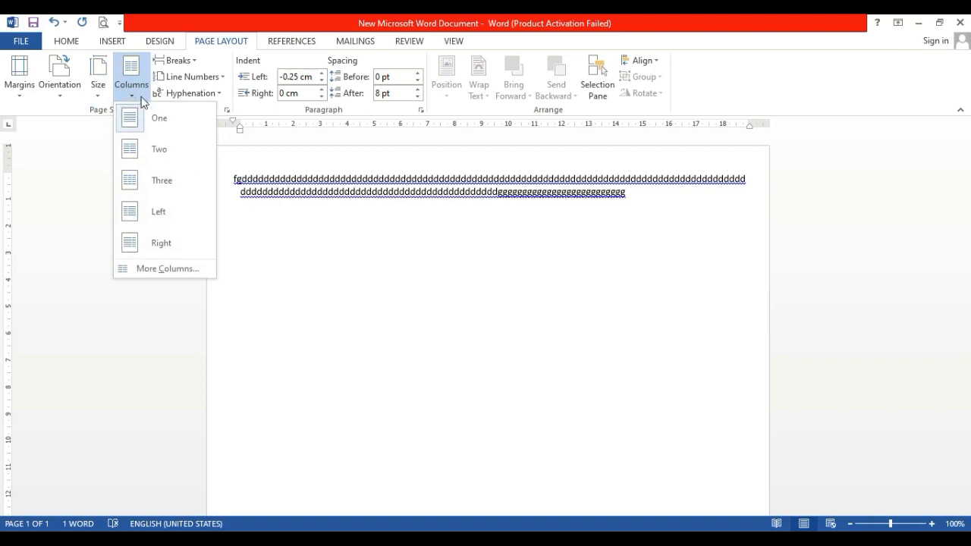
{"action": "left_click", "coordinate": [352, 244]}
{"action": "left_click", "coordinate": [105, 93]}
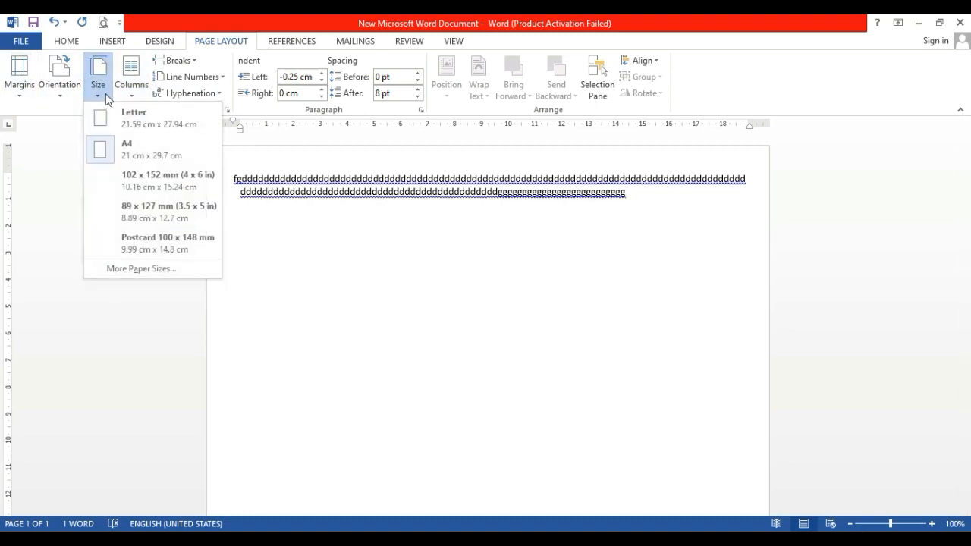
{"action": "left_click", "coordinate": [130, 85]}
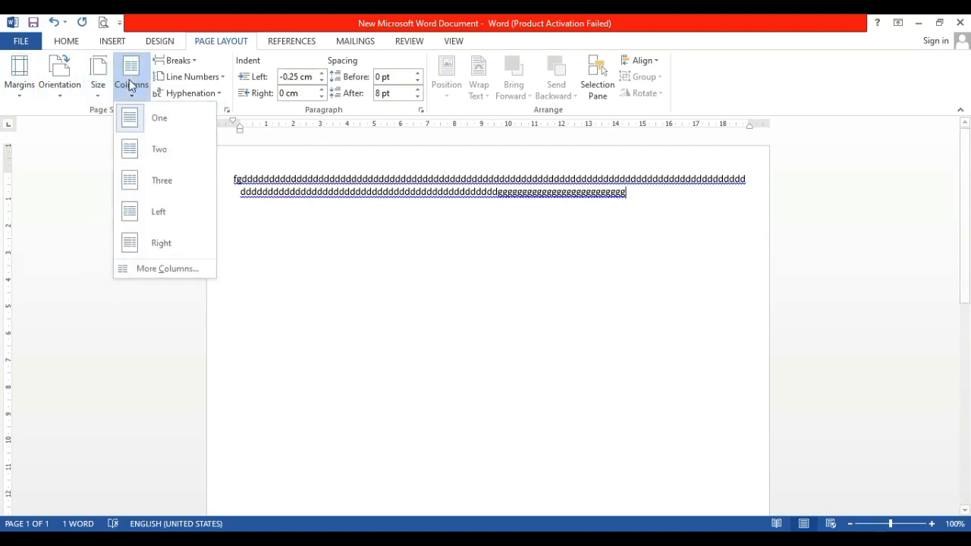
{"action": "left_click", "coordinate": [133, 151]}
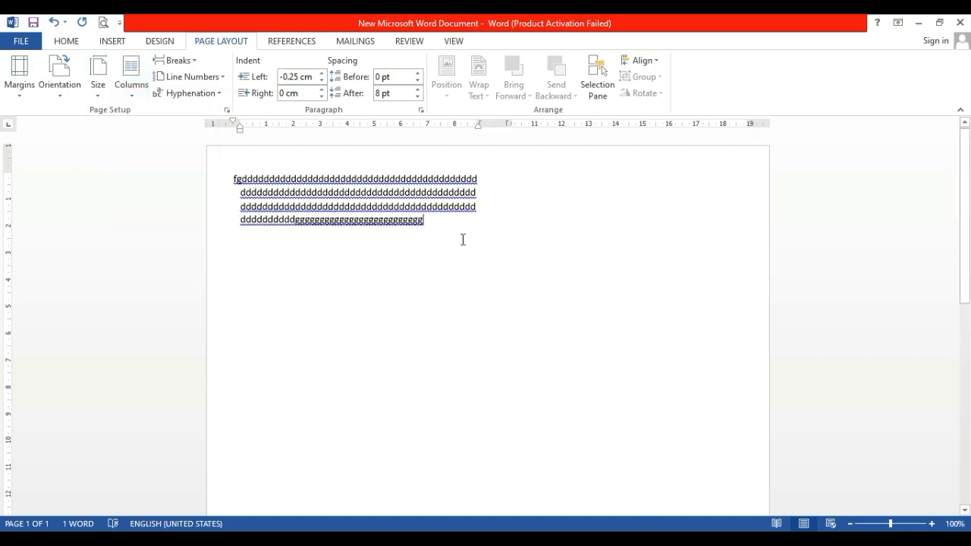
Extend the filler text with a run of f's, and add a second paragraph starting with "df" followed by a long run of g's.
{"action": "type", "text": "dfffffffffffffffffffffffffffg"}
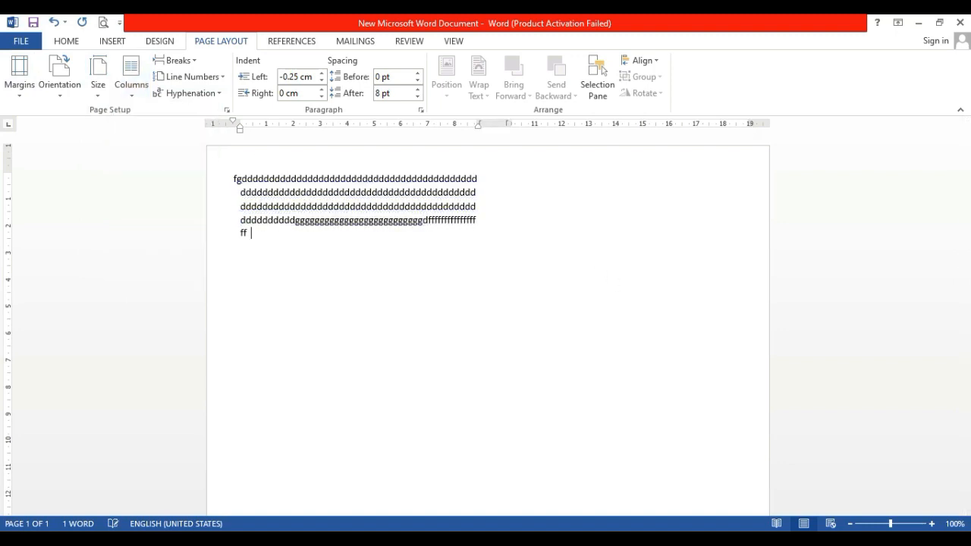
{"action": "key", "text": "Return"}
{"action": "type", "text": "dfgggggggggggggggggggggggggggg"}
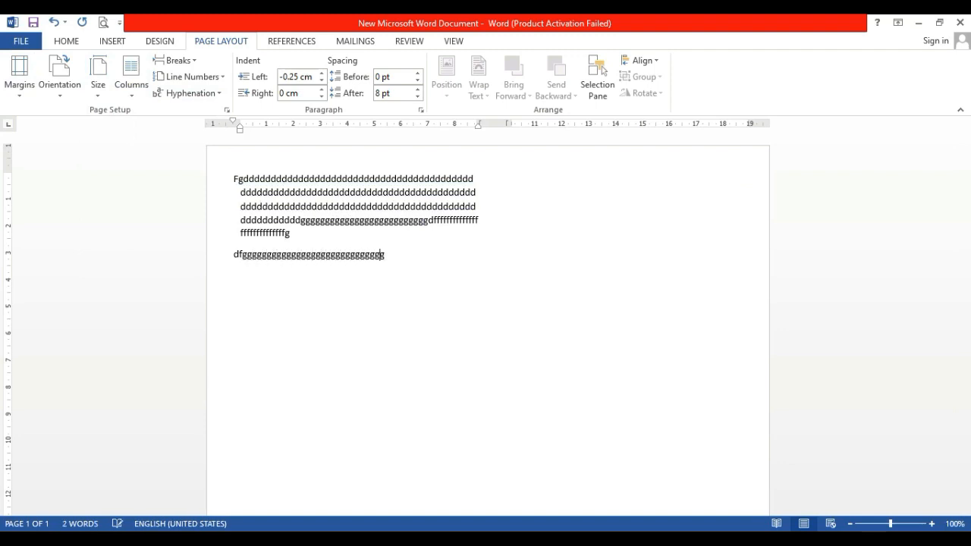
{"action": "type", "text": "ggggggggggggggggggggggggggggggggggggggggggggggggggggggg"}
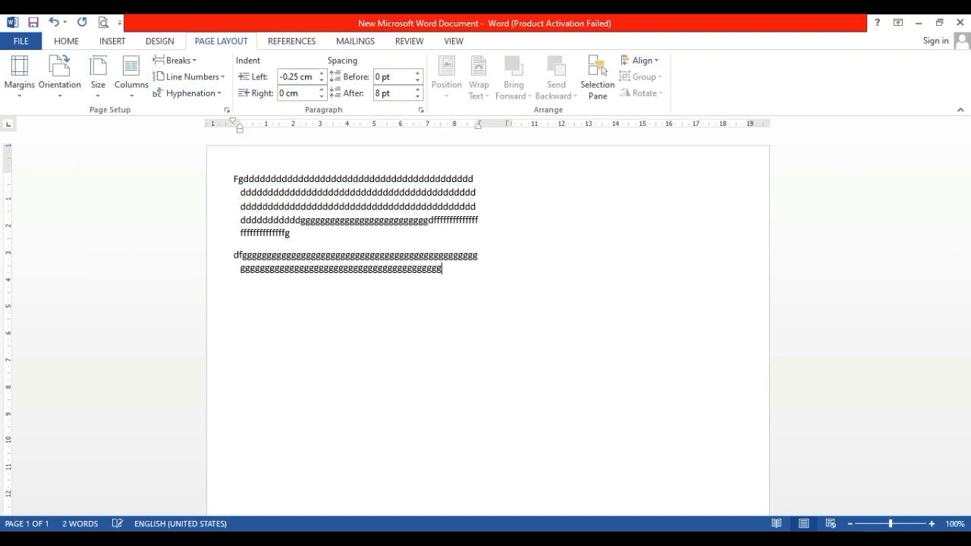
Split the second paragraph partway along its second line with a long run of blank paragraphs, until the cursor reaches the second column.
{"action": "left_click", "coordinate": [689, 225]}
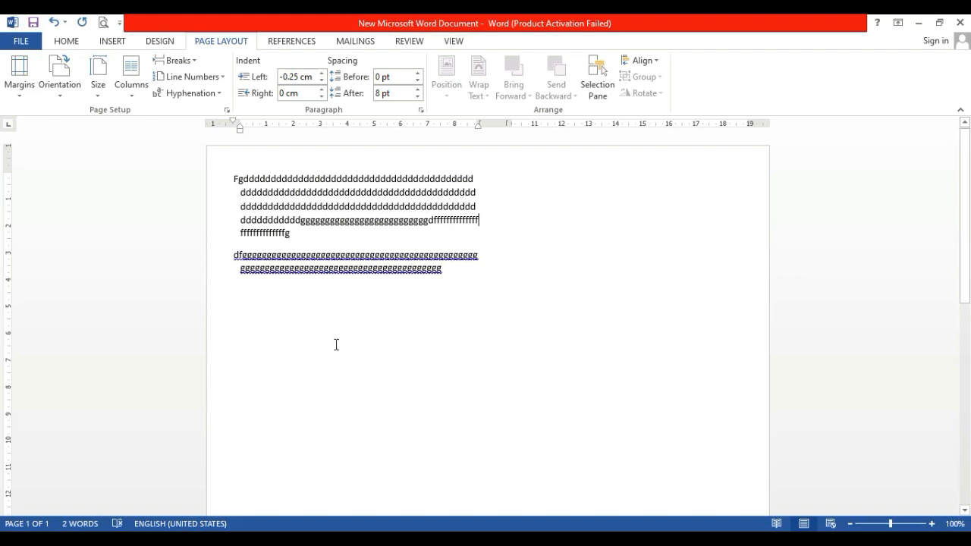
{"action": "left_click_drag", "start_coordinate": [337, 336], "coordinate": [332, 346]}
{"action": "key", "text": "Return"}
{"action": "key", "text": "Return"}
{"action": "key", "text": "Return"}
{"action": "key", "text": "Return"}
{"action": "key", "text": "Return"}
{"action": "key", "text": "Return"}
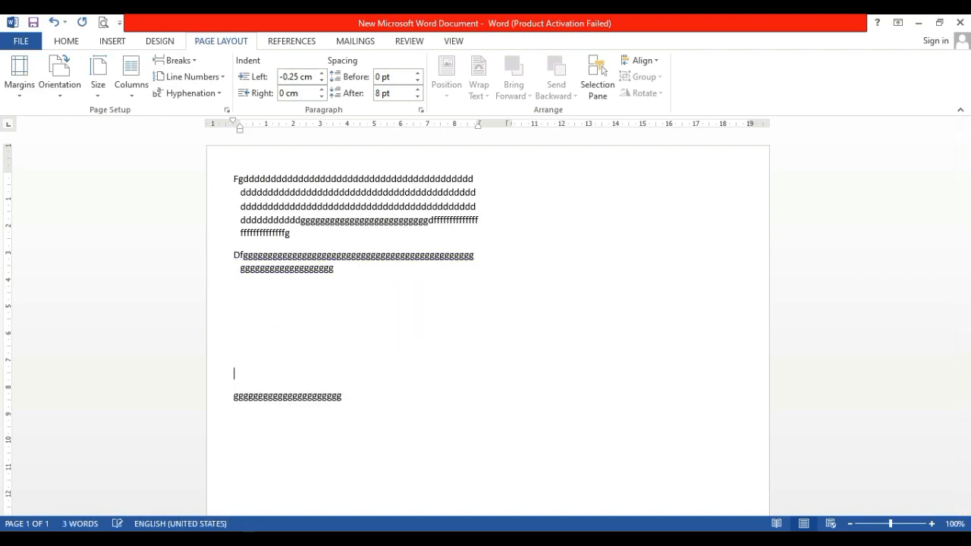
{"action": "key", "text": "Return"}
{"action": "key", "text": "Return"}
{"action": "key", "text": "Return"}
{"action": "key", "text": "Return"}
{"action": "key", "text": "Return"}
{"action": "key", "text": "Return"}
{"action": "key", "text": "Return"}
{"action": "key", "text": "Return"}
{"action": "key", "text": "Return"}
{"action": "key", "text": "Return"}
{"action": "key", "text": "Return"}
{"action": "key", "text": "Return"}
{"action": "key", "text": "Return"}
{"action": "key", "text": "Return"}
{"action": "key", "text": "Return"}
{"action": "key", "text": "Return"}
{"action": "key", "text": "Return"}
{"action": "key", "text": "Return"}
{"action": "key", "text": "Return"}
{"action": "key", "text": "Return"}
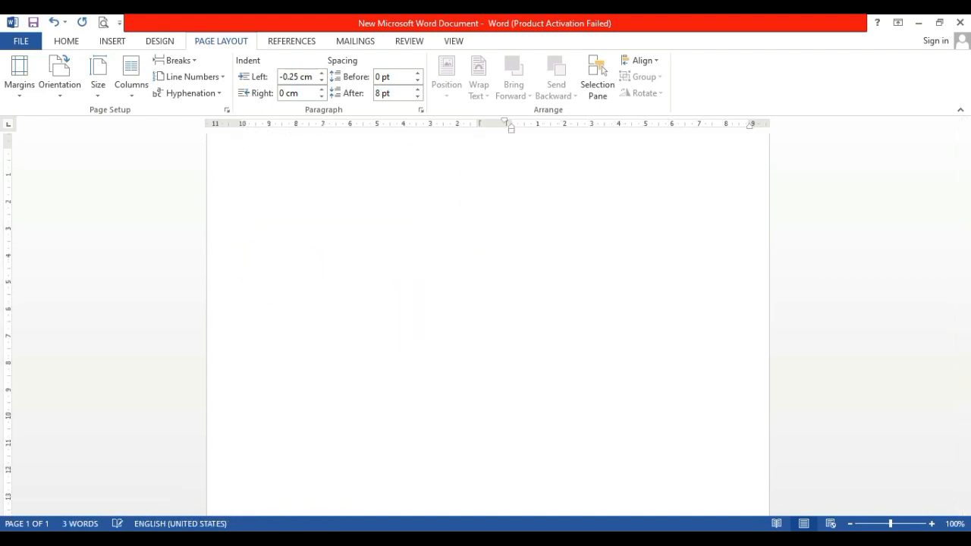
Adjust the blank lines above the second column's text, and insert filler reading "gggggdf", a run of g's and "dfg" there.
{"action": "key", "text": "Return"}
{"action": "key", "text": "Return"}
{"action": "key", "text": "Return"}
{"action": "key", "text": "Return"}
{"action": "key", "text": "BackSpace"}
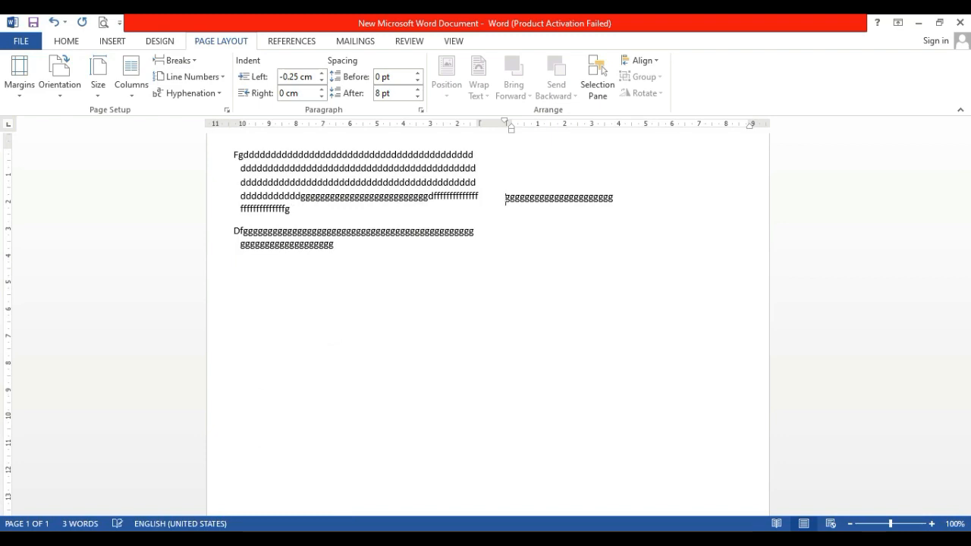
{"action": "type", "text": "gggggdfgggggggggggggggggggdfg"}
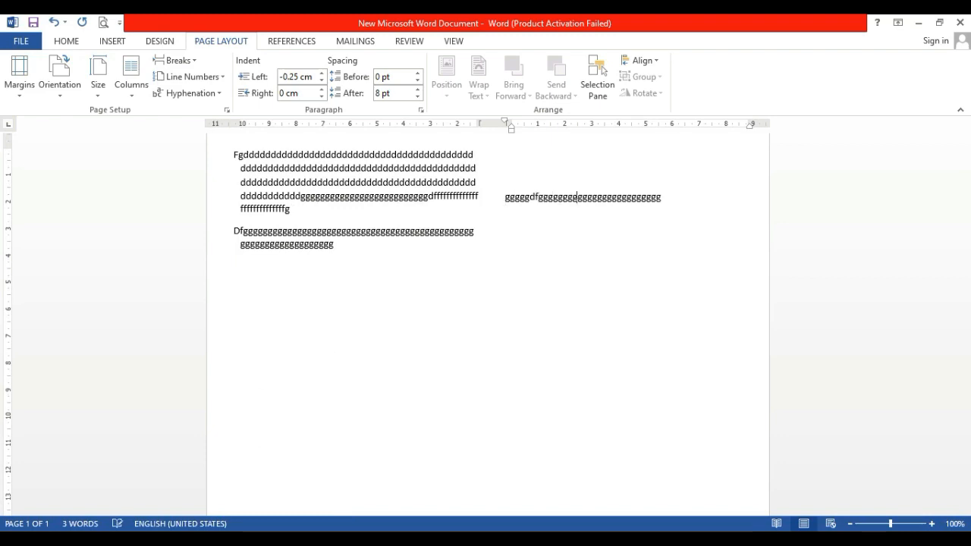
Add the paragraph "dfgdfgfdg" in the second column, followed by one starting with "df" and a long run of g's with "fdg" inside.
{"action": "key", "text": "Return"}
{"action": "type", "text": "dfgdfgfdg"}
{"action": "key", "text": "Return"}
{"action": "type", "text": "dfggggggggggggggggggggggg"}
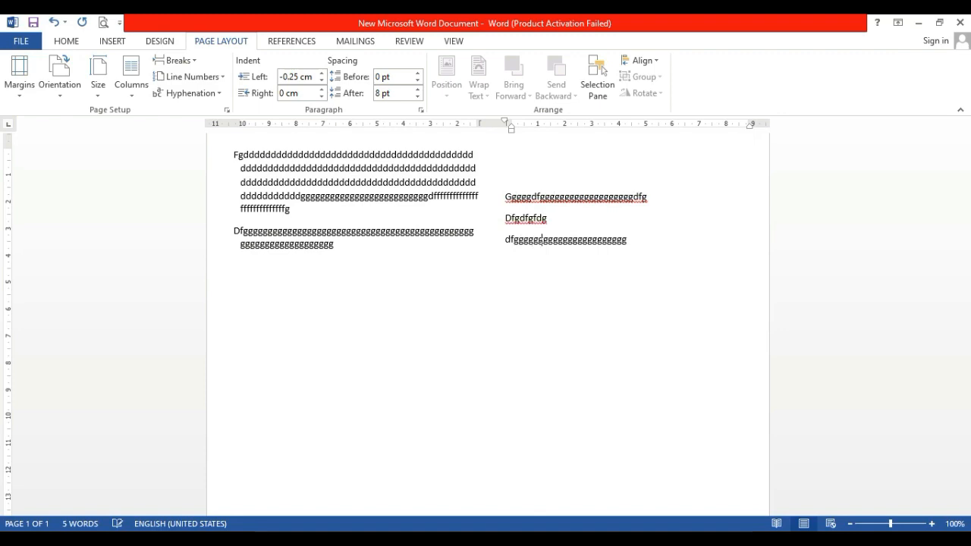
{"action": "type", "text": "gggggggggggggfdgggggggggggggggggg"}
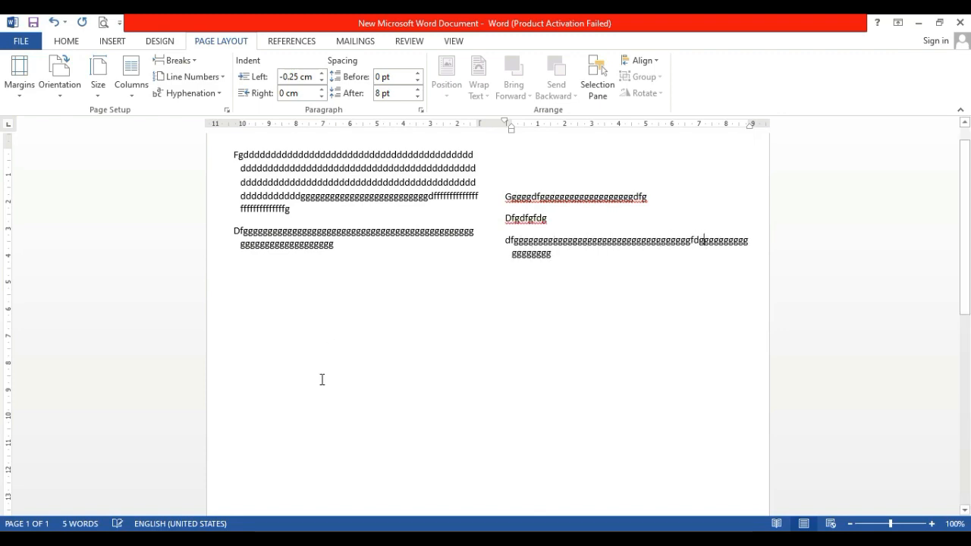
{"action": "scroll", "coordinate": [282, 158], "scroll_direction": "up", "scroll_amount": 1}
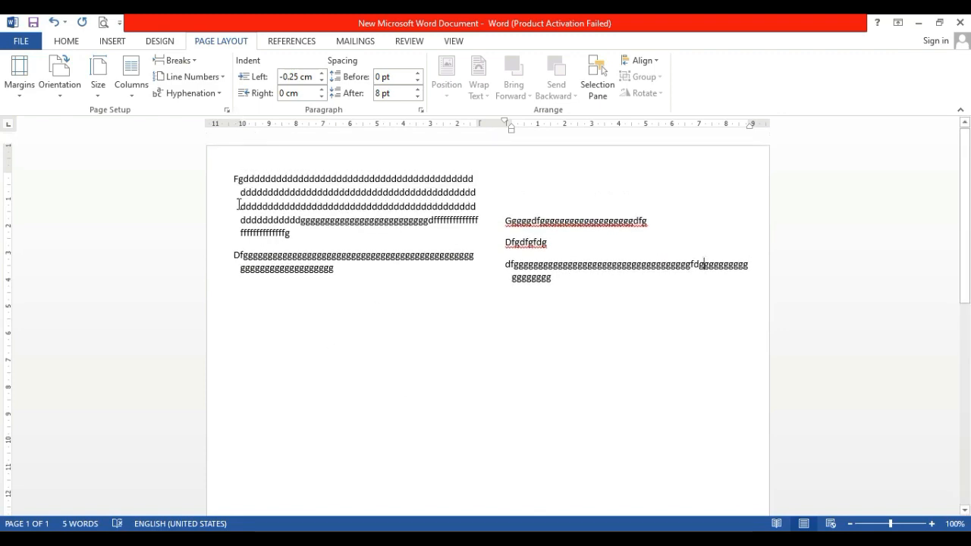
Lay out the document text in three columns, and switch it to the Left column preset.
{"action": "left_click", "coordinate": [133, 85]}
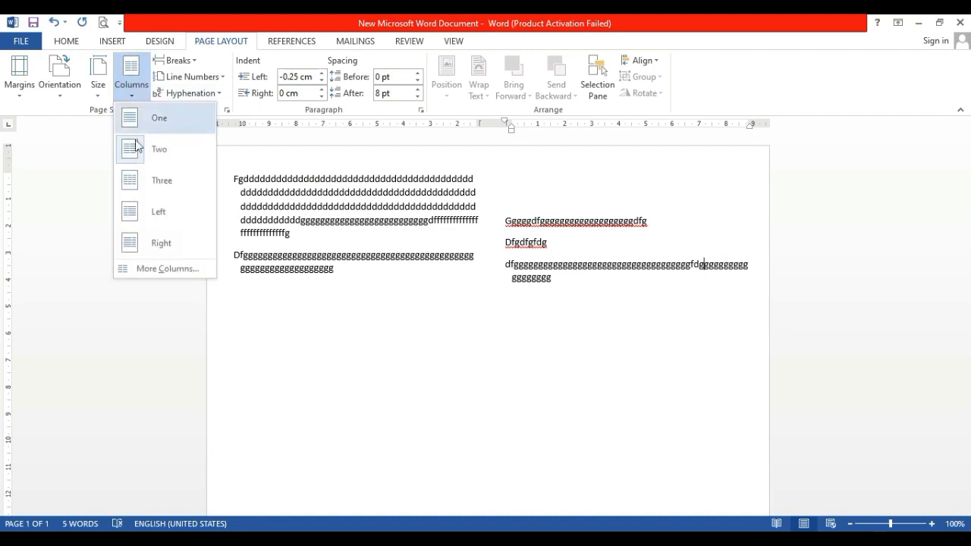
{"action": "left_click", "coordinate": [141, 193]}
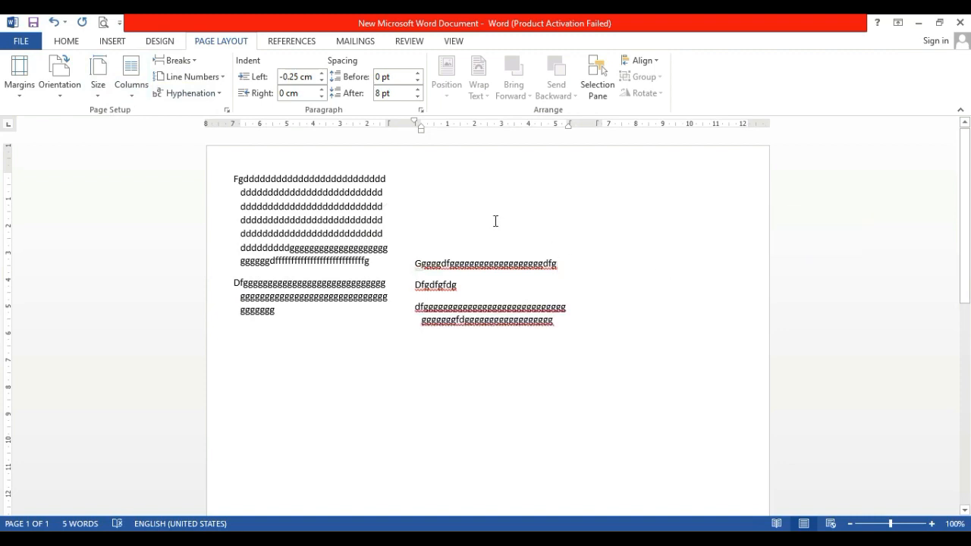
{"action": "left_click", "coordinate": [129, 91]}
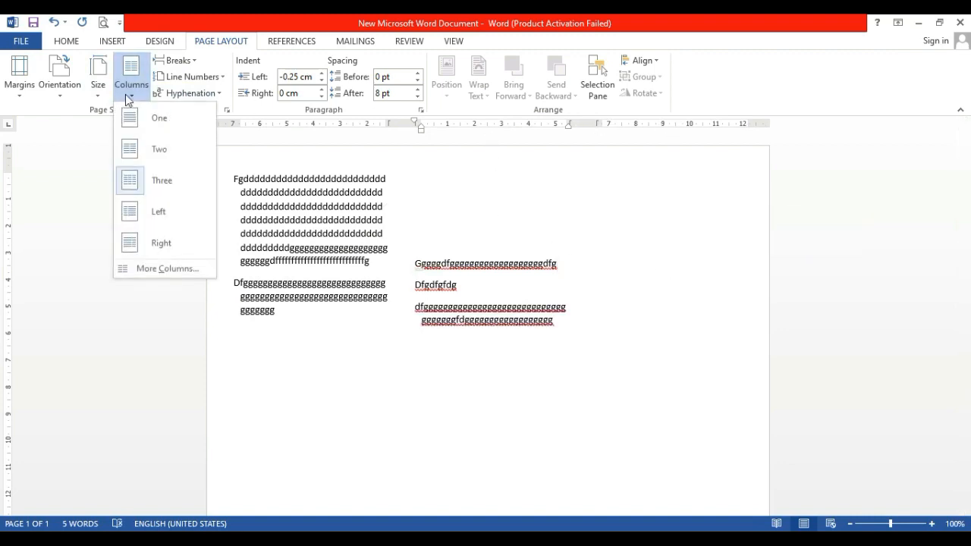
{"action": "left_click", "coordinate": [139, 212]}
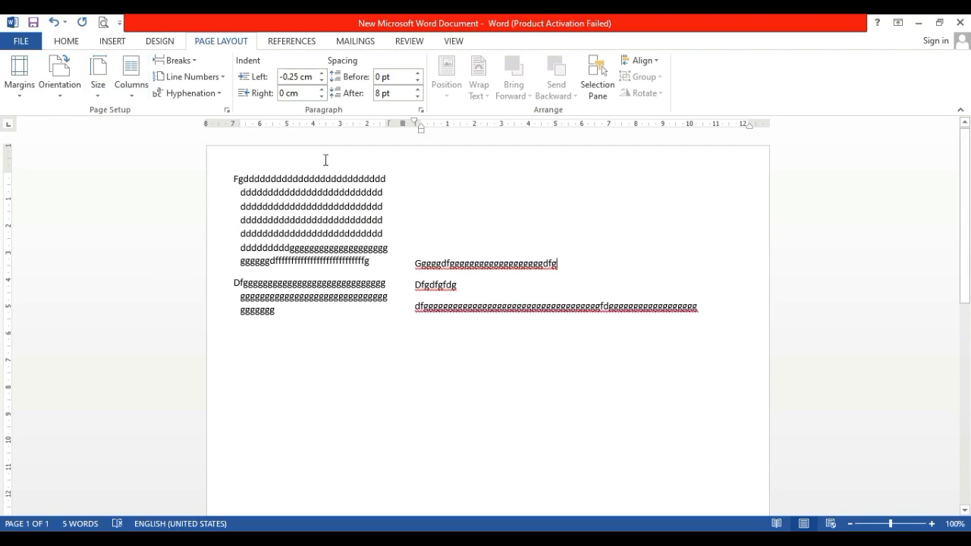
{"action": "left_click_drag", "start_coordinate": [390, 123], "coordinate": [365, 121]}
Apply a custom layout of 8 columns to the whole document, review its column settings, and undo the layout.
{"action": "left_click", "coordinate": [131, 80]}
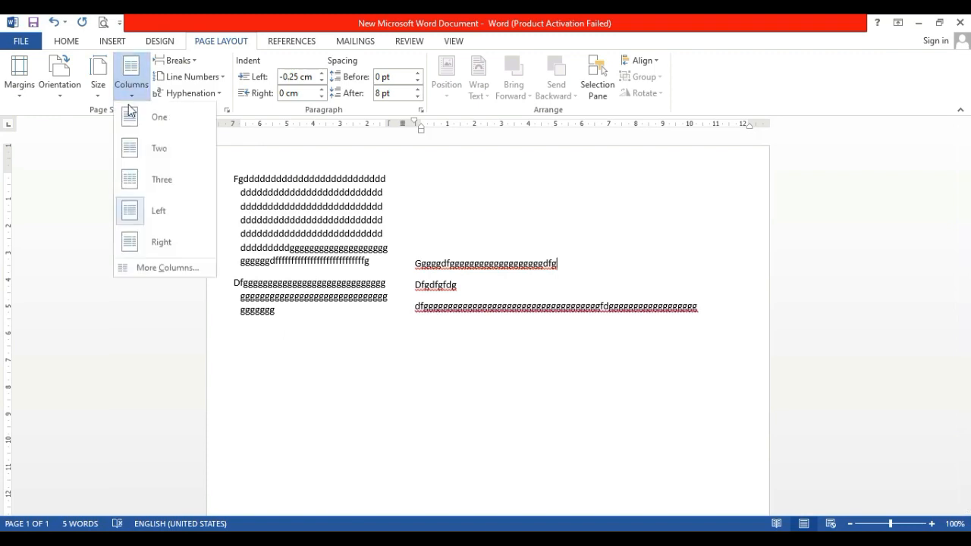
{"action": "left_click", "coordinate": [171, 270]}
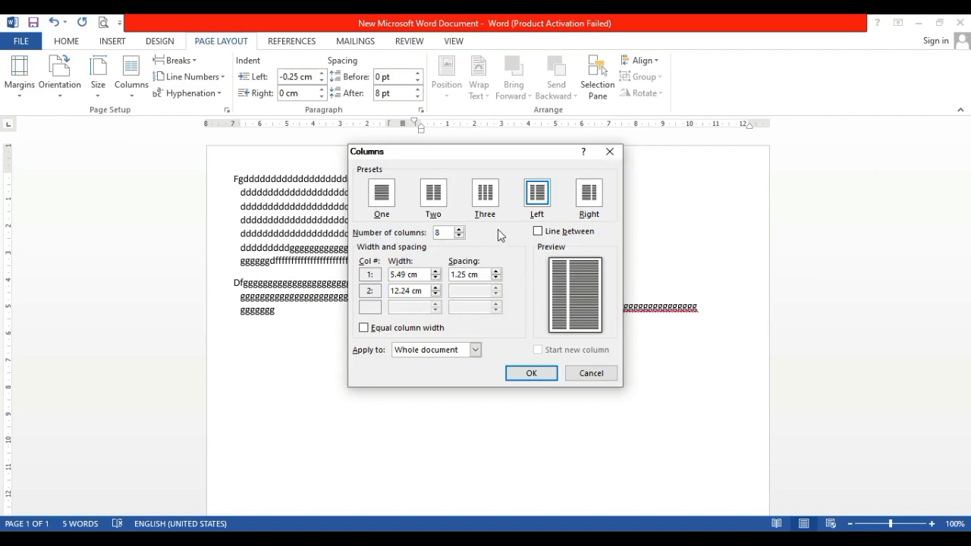
{"action": "left_click", "coordinate": [531, 371]}
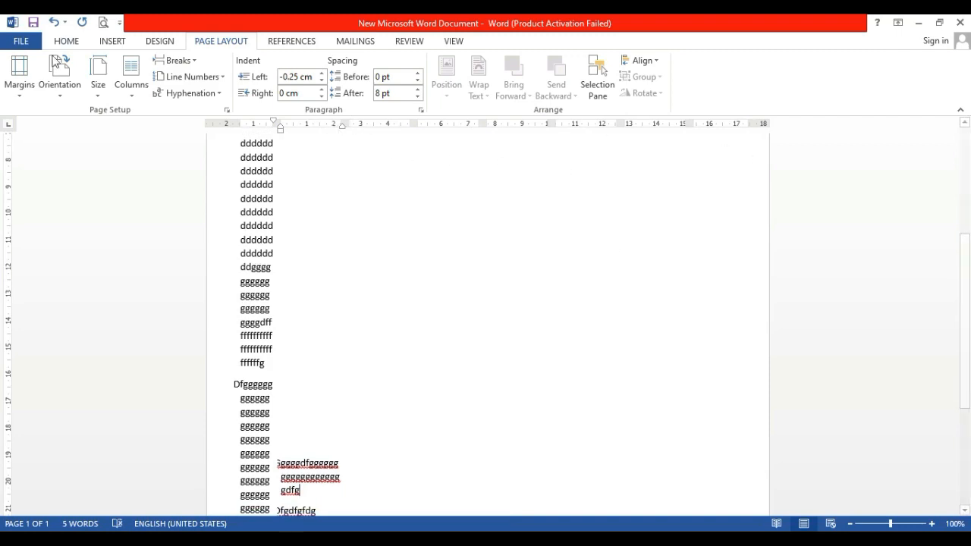
{"action": "left_click", "coordinate": [131, 76]}
{"action": "left_click", "coordinate": [157, 267]}
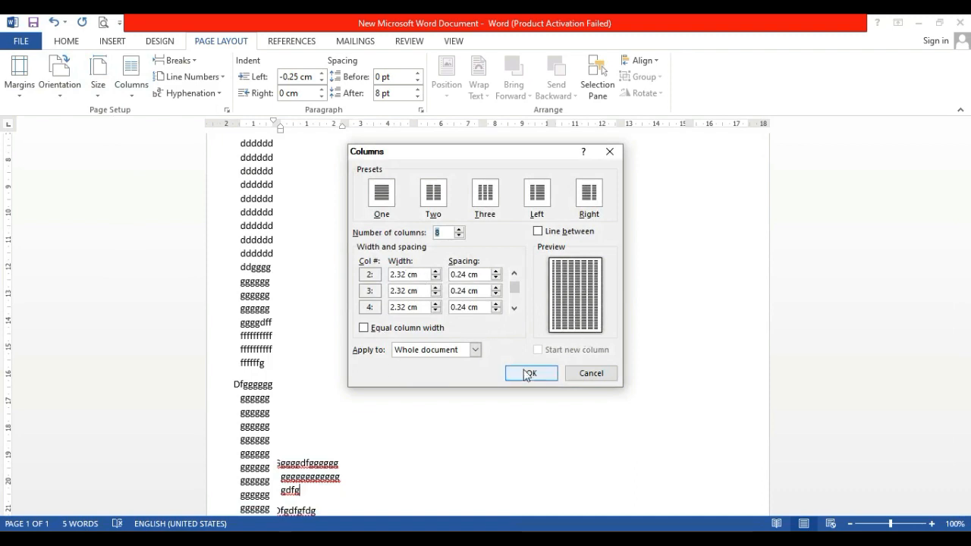
{"action": "left_click", "coordinate": [586, 372]}
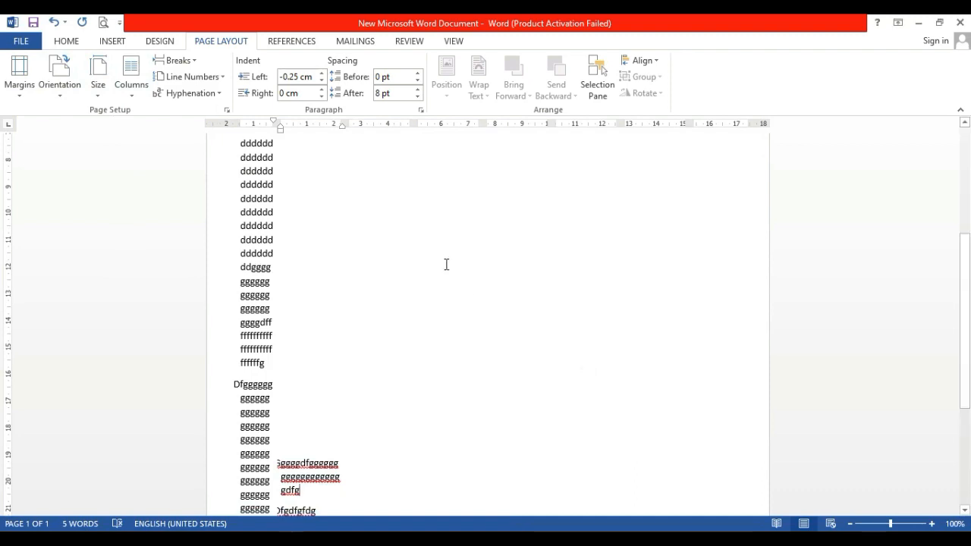
{"action": "key", "text": "ctrl+z"}
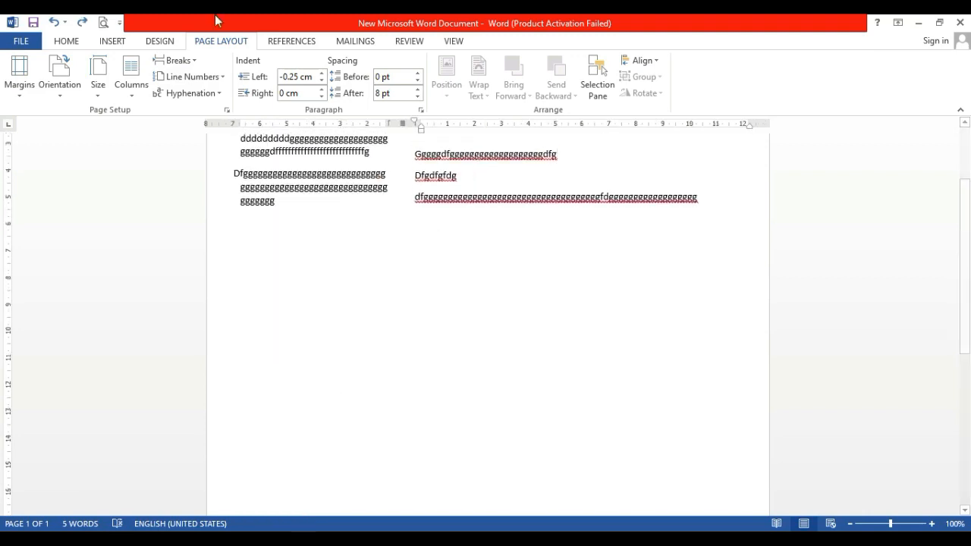
Place the cursor on a blank line below the second paragraph, and return the document to a single-column layout.
{"action": "left_click", "coordinate": [189, 64]}
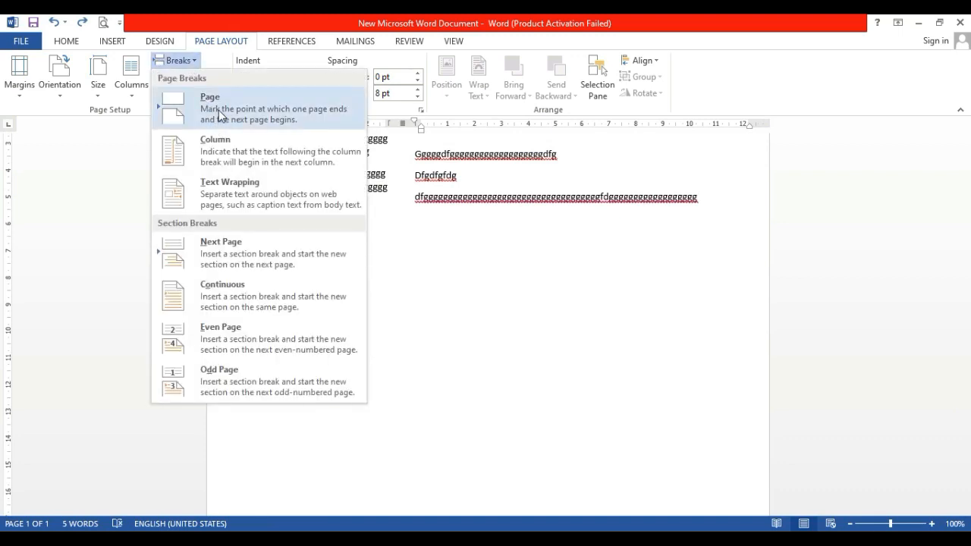
{"action": "left_click", "coordinate": [529, 244]}
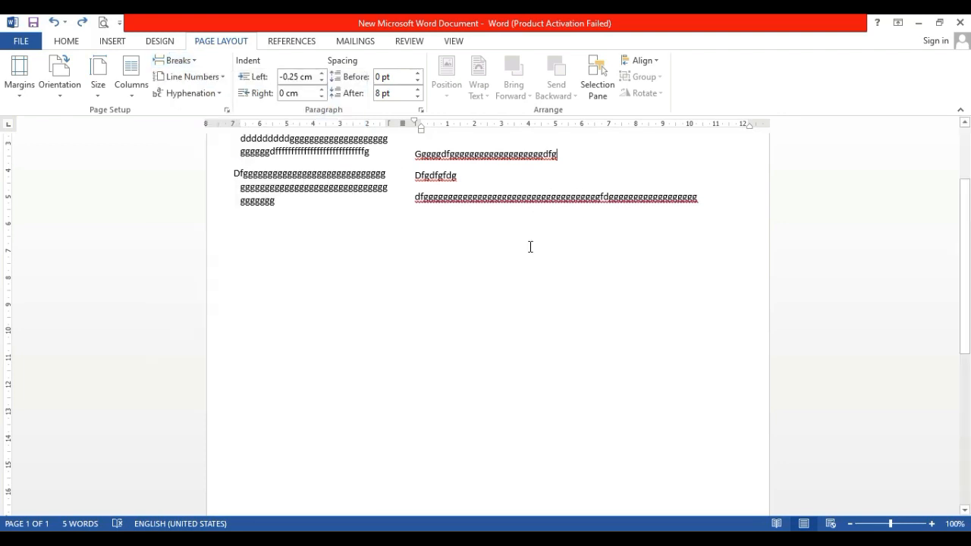
{"action": "scroll", "coordinate": [531, 247], "scroll_direction": "up", "scroll_amount": 3}
{"action": "double_click", "coordinate": [396, 269]}
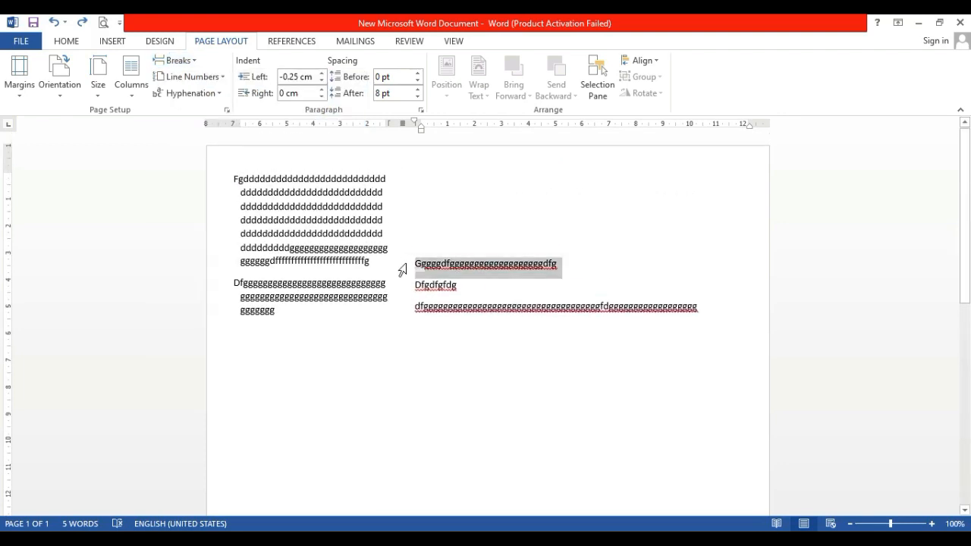
{"action": "left_click", "coordinate": [416, 271]}
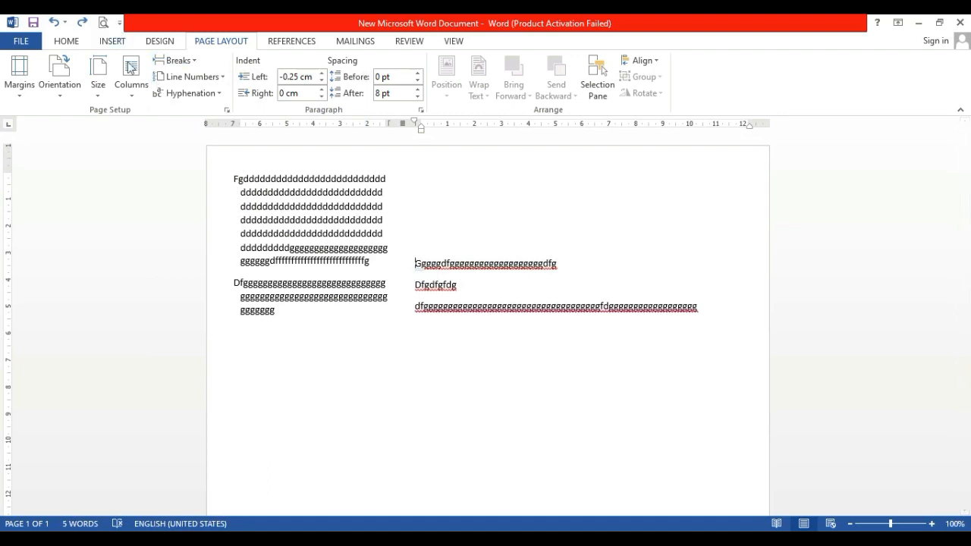
{"action": "left_click", "coordinate": [533, 358]}
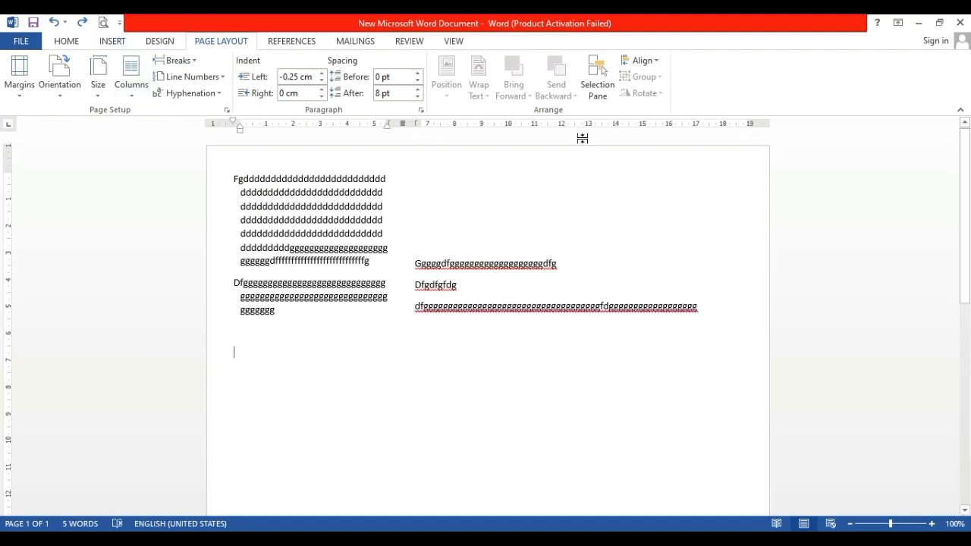
{"action": "left_click", "coordinate": [131, 92]}
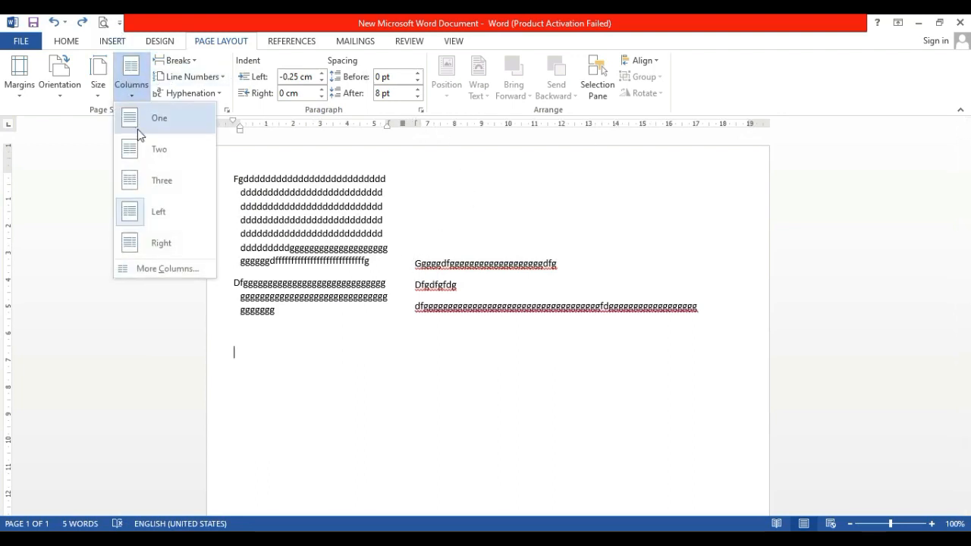
{"action": "left_click", "coordinate": [138, 130]}
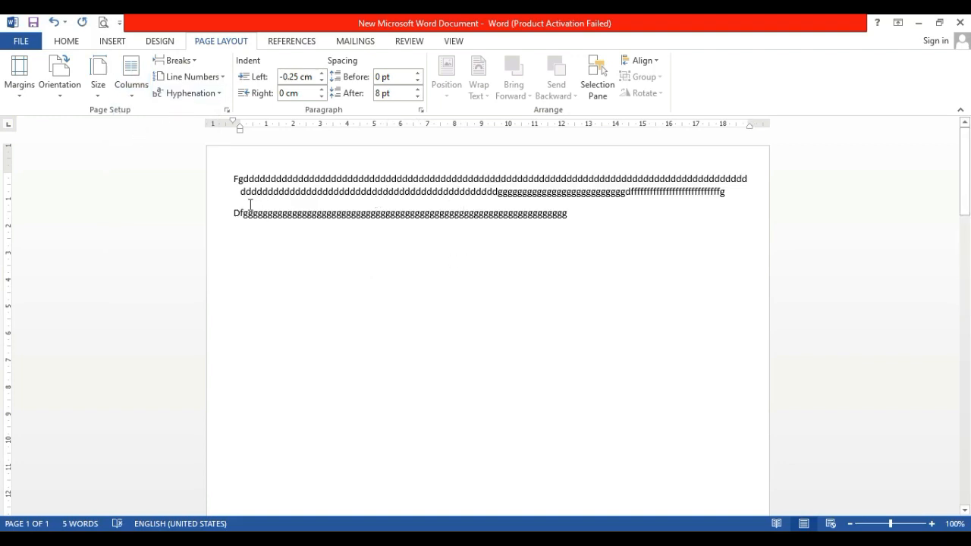
Push the paragraph starting with "Df" down with three blank paragraphs, and undo them.
{"action": "left_click", "coordinate": [176, 60]}
{"action": "left_click", "coordinate": [749, 501]}
{"action": "key", "text": "Return"}
{"action": "key", "text": "Return"}
{"action": "key", "text": "Return"}
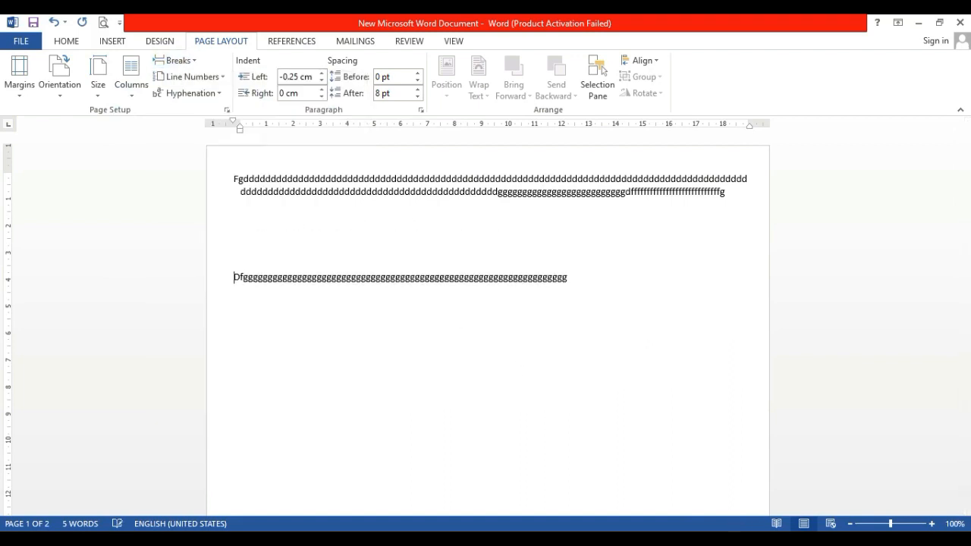
{"action": "key", "text": "ctrl+z"}
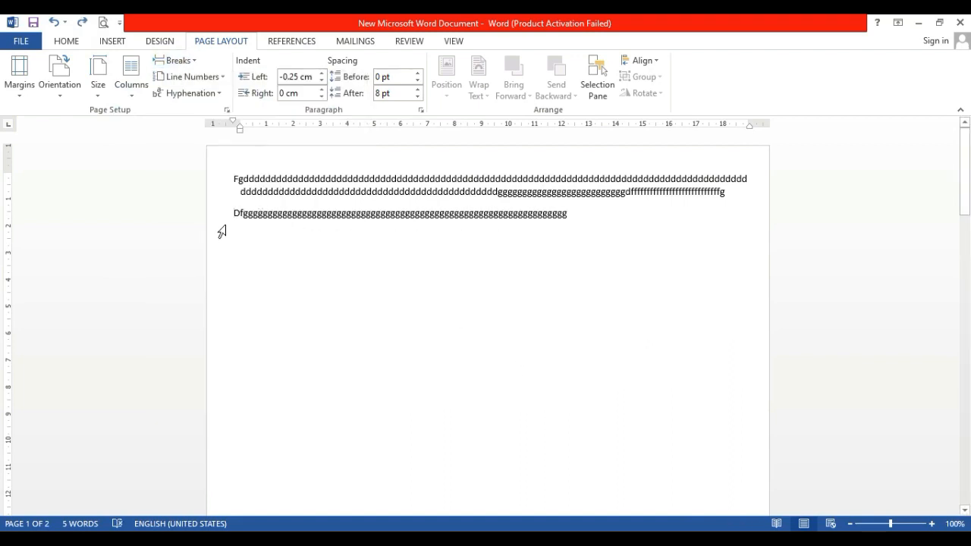
Insert a page break before the paragraph starting with "Df", and check where the following page begins.
{"action": "left_click", "coordinate": [176, 60]}
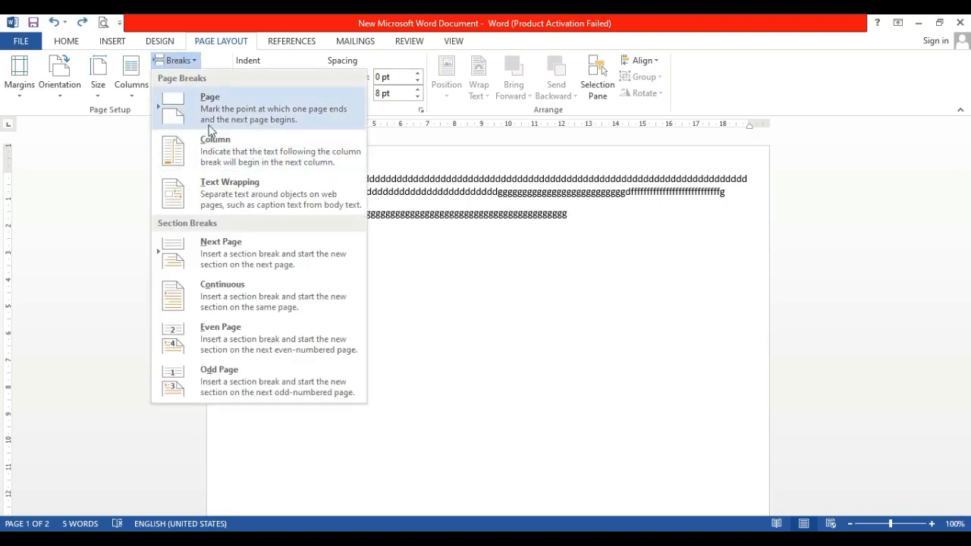
{"action": "left_click", "coordinate": [204, 120]}
{"action": "scroll", "coordinate": [307, 279], "scroll_direction": "down", "scroll_amount": 5}
{"action": "scroll", "coordinate": [303, 272], "scroll_direction": "up", "scroll_amount": 5}
{"action": "scroll", "coordinate": [304, 312], "scroll_direction": "down", "scroll_amount": 14}
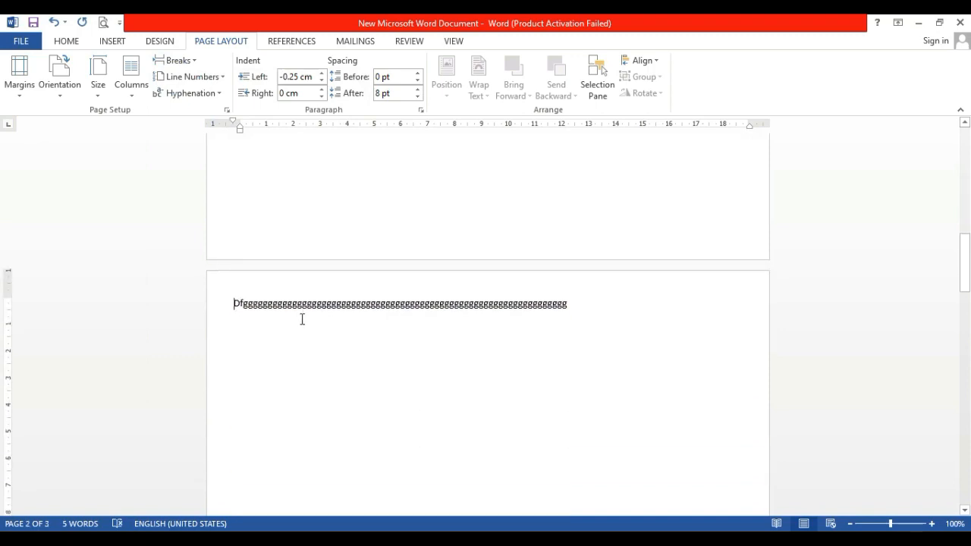
Lay out the document text in two columns again, and go to the text on the second page.
{"action": "left_click", "coordinate": [179, 60]}
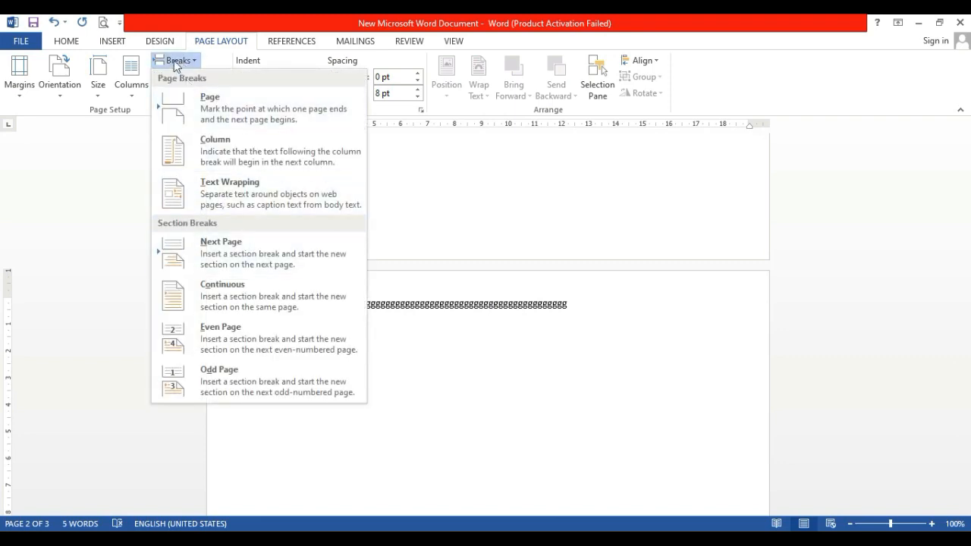
{"action": "left_click", "coordinate": [174, 60]}
{"action": "left_click", "coordinate": [131, 82]}
{"action": "left_click", "coordinate": [138, 150]}
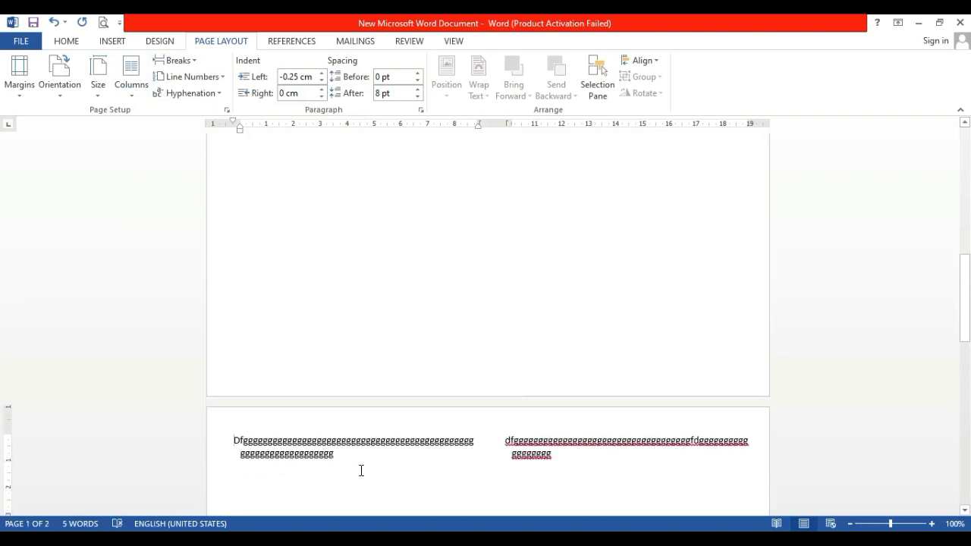
{"action": "scroll", "coordinate": [330, 377], "scroll_direction": "down", "scroll_amount": 3}
Add the filler paragraphs "Sdfsdf", "Sdfdsfdsfdfd", "Fsf" and "dfd" among the blank lines of the second page's first column.
{"action": "type", "text": "sdfsdf"}
{"action": "key", "text": "Return"}
{"action": "type", "text": "sdfdsfdsf"}
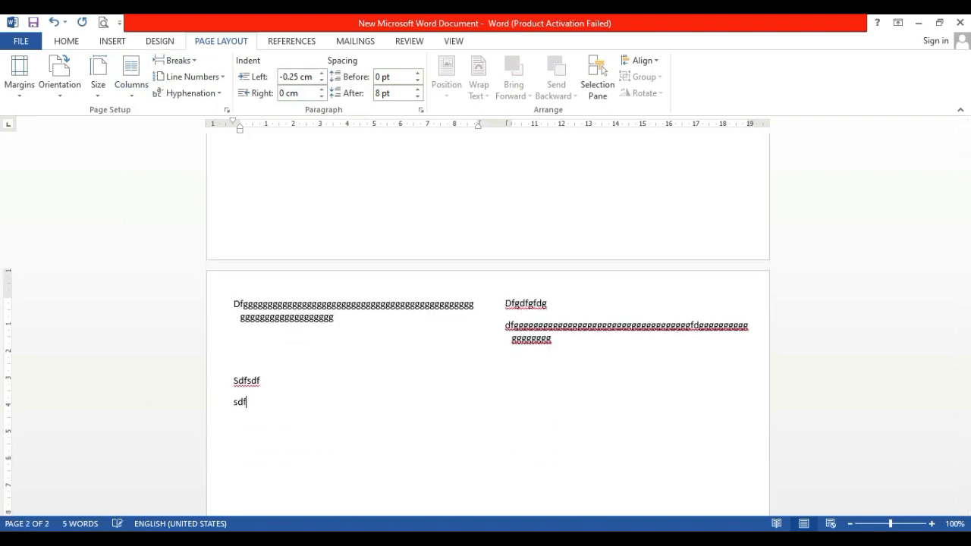
{"action": "key", "text": "Return"}
{"action": "type", "text": "fsf"}
{"action": "key", "text": "Return"}
{"action": "type", "text": "dfdsf"}
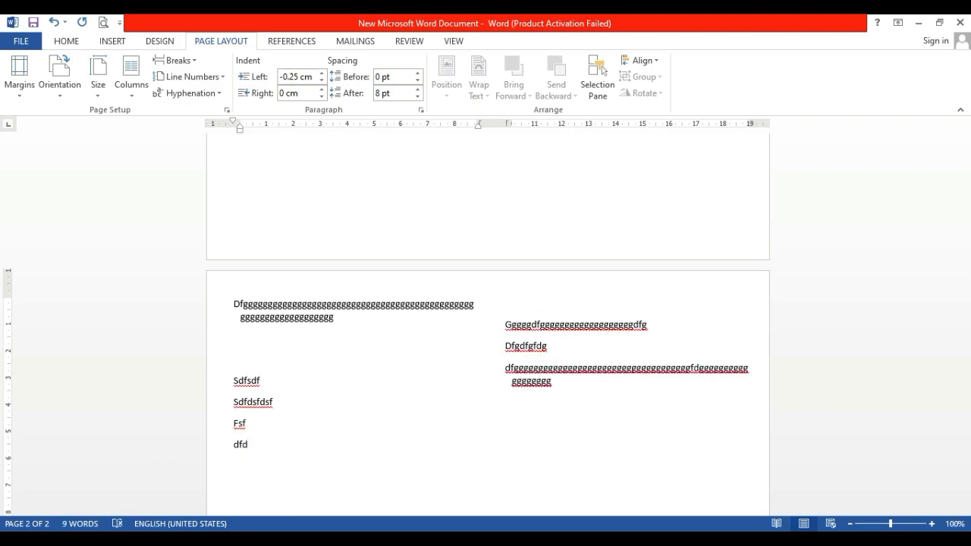
{"action": "type", "text": "dsf"}
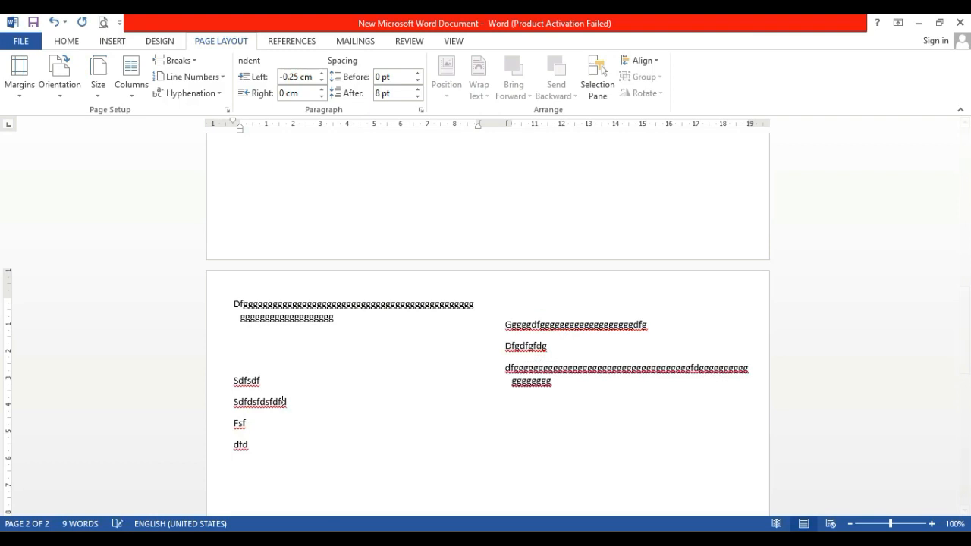
Insert a column break directly after the "Sdfsdf" paragraph on the second page.
{"action": "left_click", "coordinate": [176, 63]}
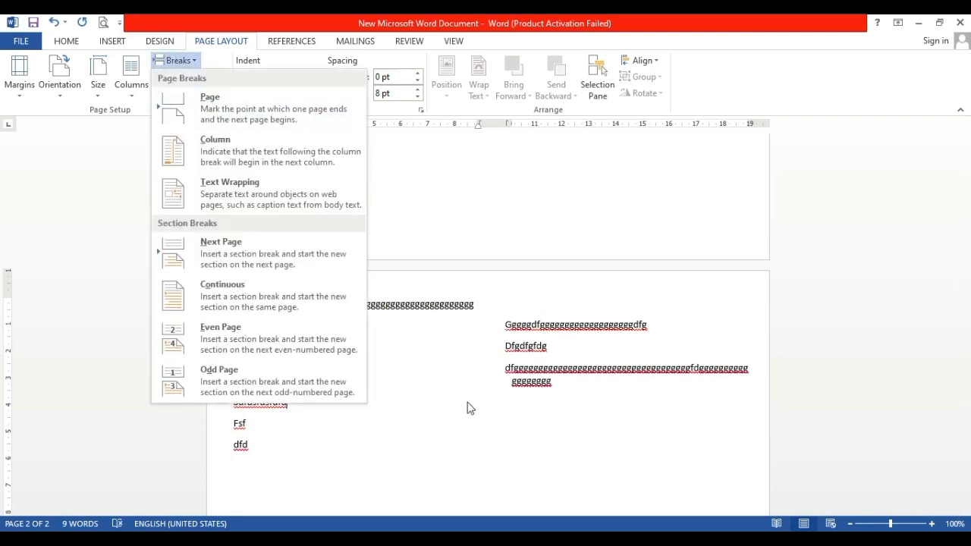
{"action": "left_click", "coordinate": [441, 404]}
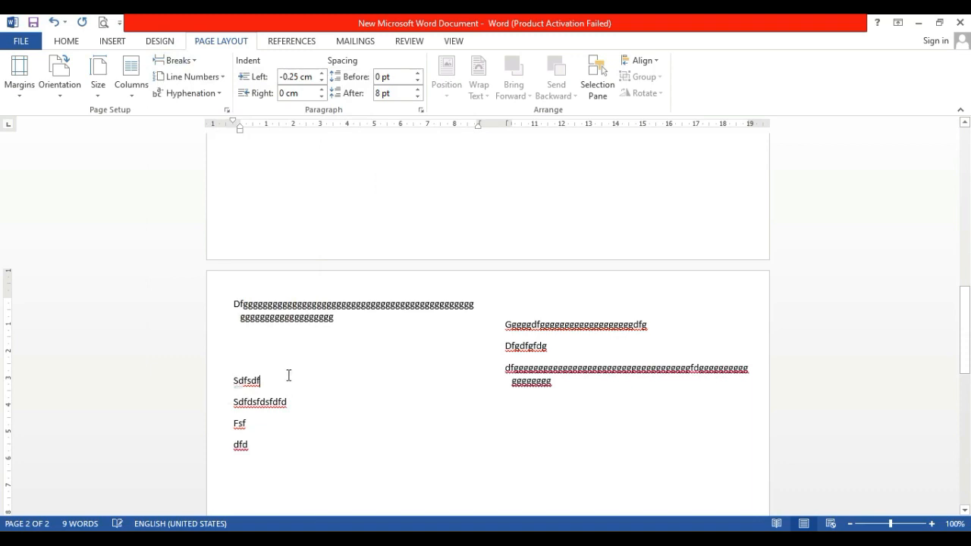
{"action": "left_click", "coordinate": [180, 61]}
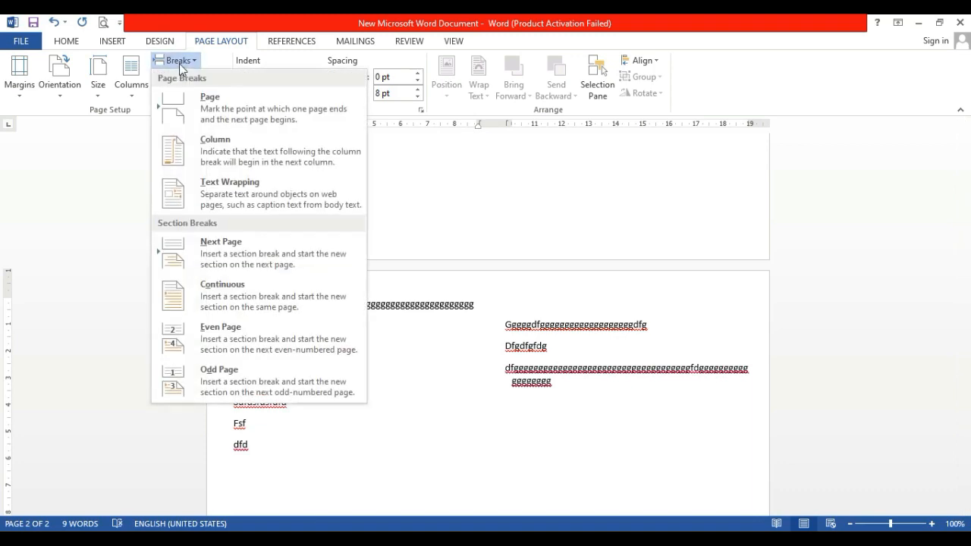
{"action": "left_click", "coordinate": [225, 161]}
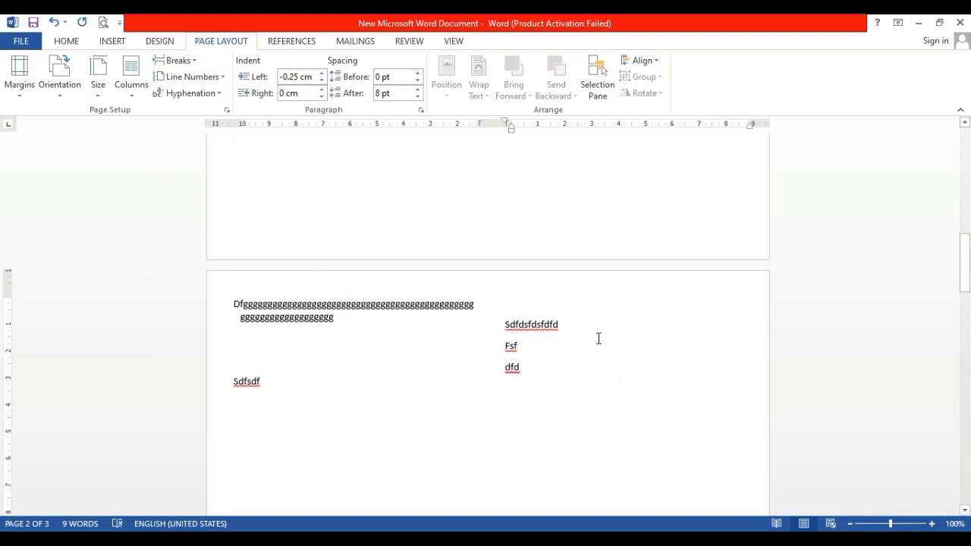
Remove the column break after the "Sdfsdf" paragraph and view the available section break types.
{"action": "key", "text": "BackSpace"}
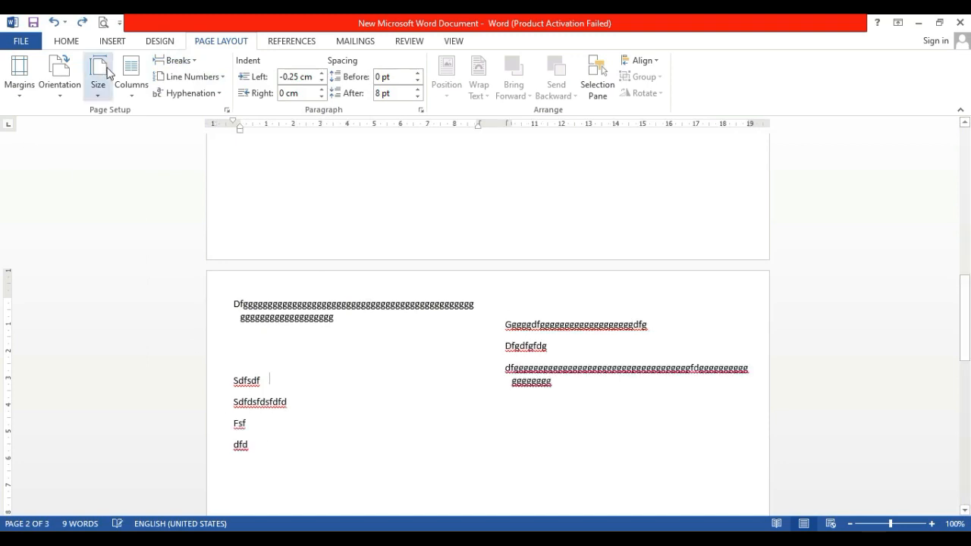
{"action": "left_click", "coordinate": [180, 65]}
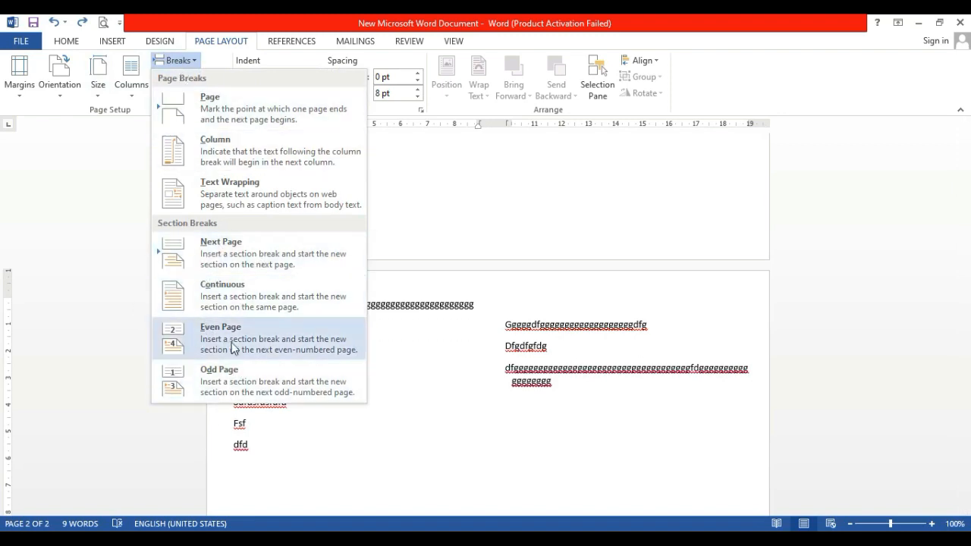
{"action": "left_click", "coordinate": [104, 138]}
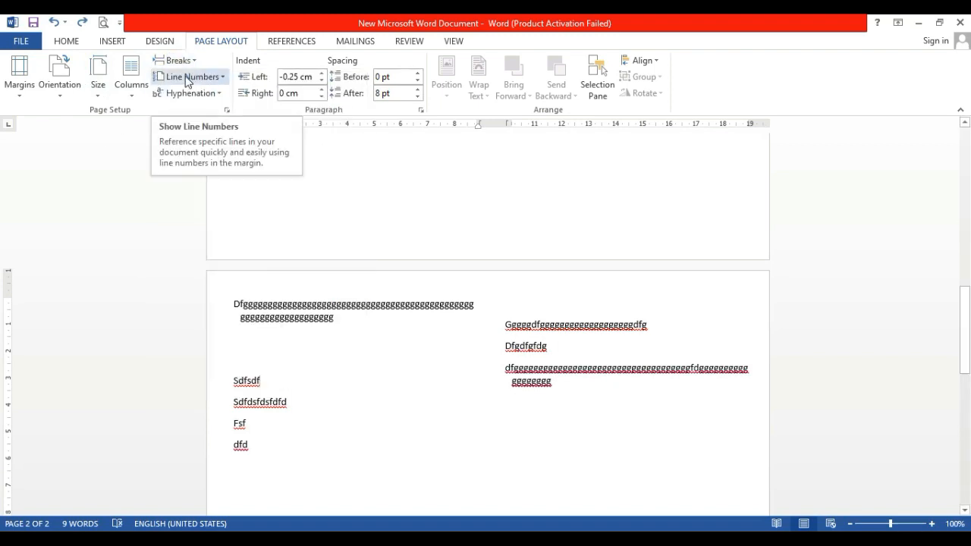
Turn on continuous line numbering and examine how the numbers run through both pages and both columns.
{"action": "left_click", "coordinate": [187, 79]}
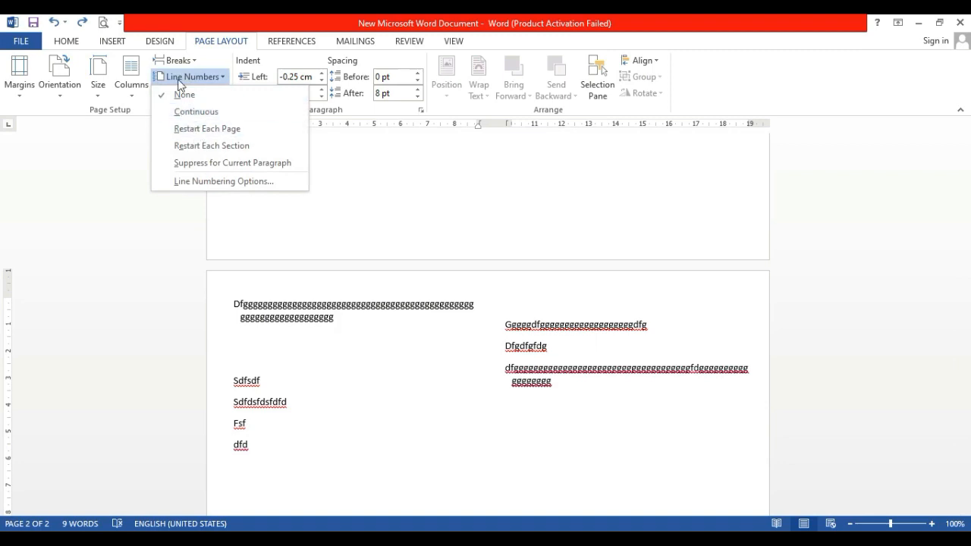
{"action": "left_click", "coordinate": [203, 116]}
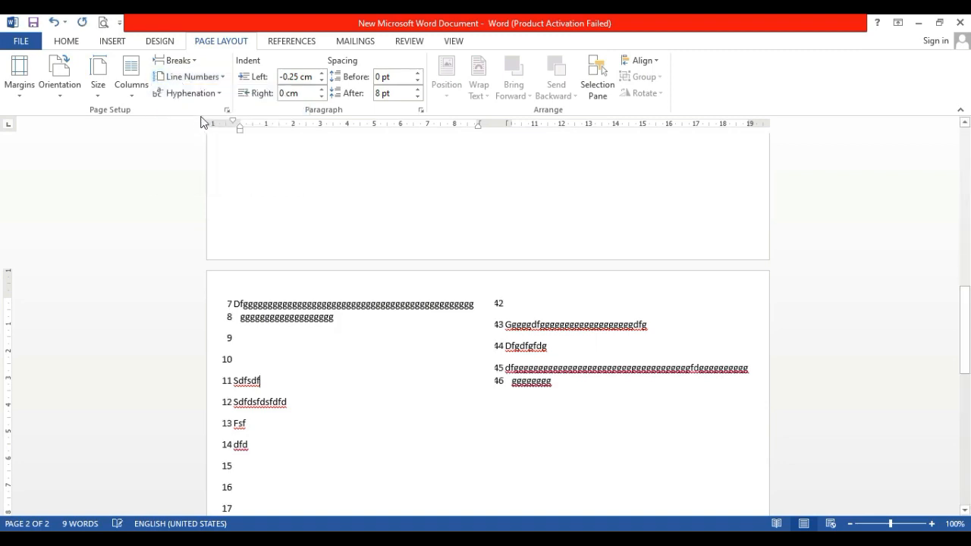
{"action": "scroll", "coordinate": [372, 212], "scroll_direction": "up", "scroll_amount": 10}
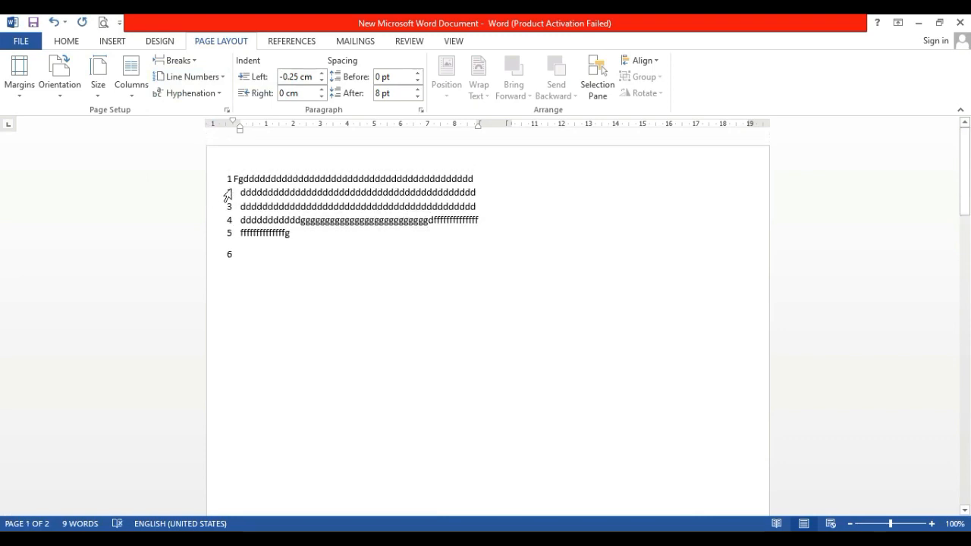
{"action": "scroll", "coordinate": [475, 248], "scroll_direction": "down", "scroll_amount": 10}
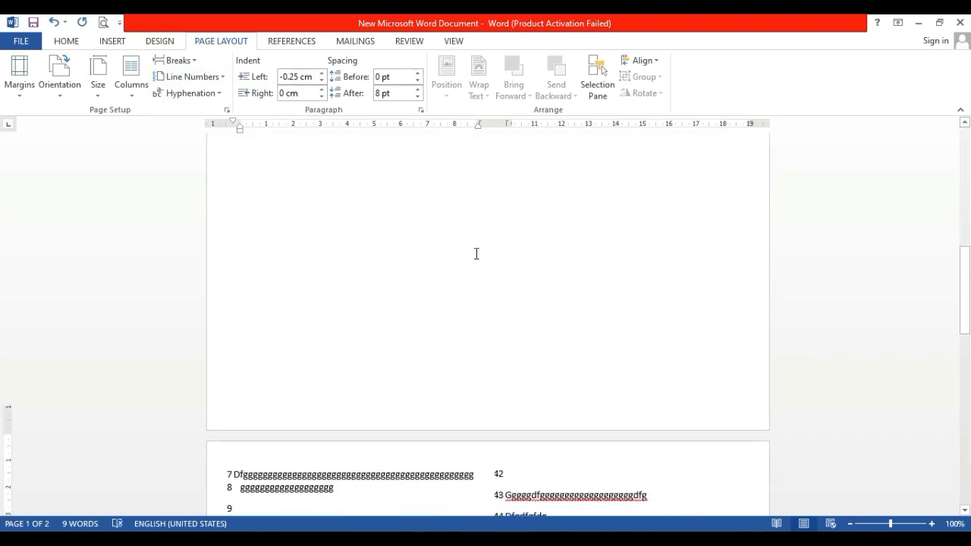
{"action": "scroll", "coordinate": [477, 253], "scroll_direction": "down", "scroll_amount": 8}
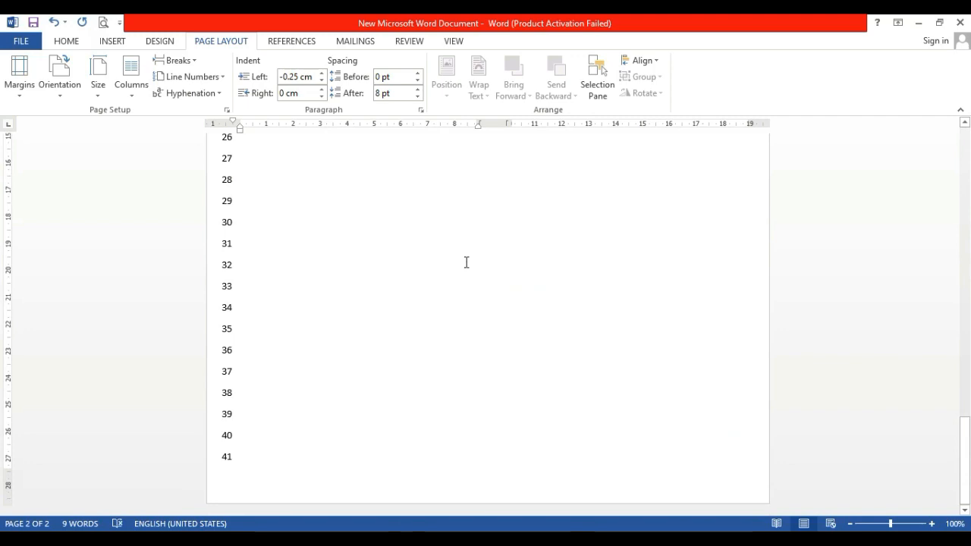
{"action": "scroll", "coordinate": [457, 264], "scroll_direction": "up", "scroll_amount": 5}
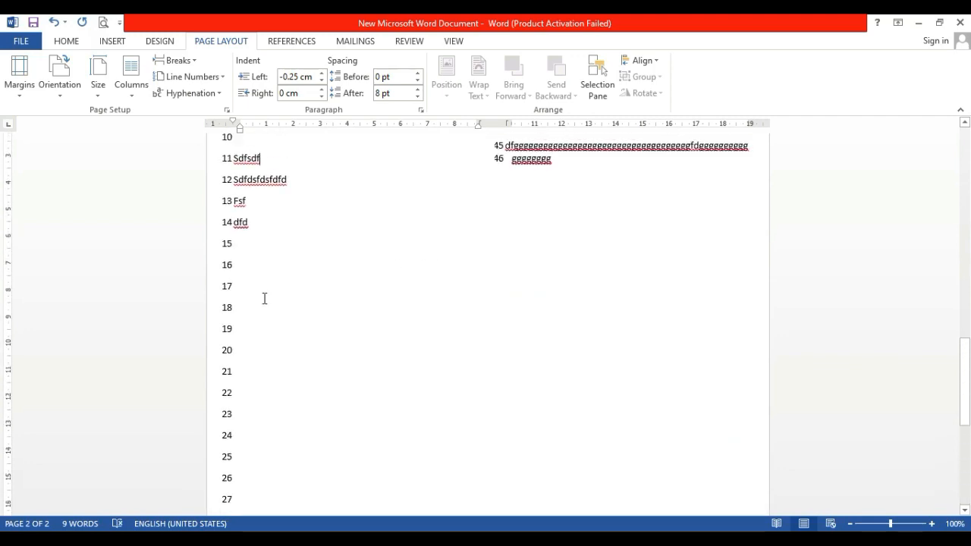
{"action": "scroll", "coordinate": [283, 395], "scroll_direction": "up", "scroll_amount": 10}
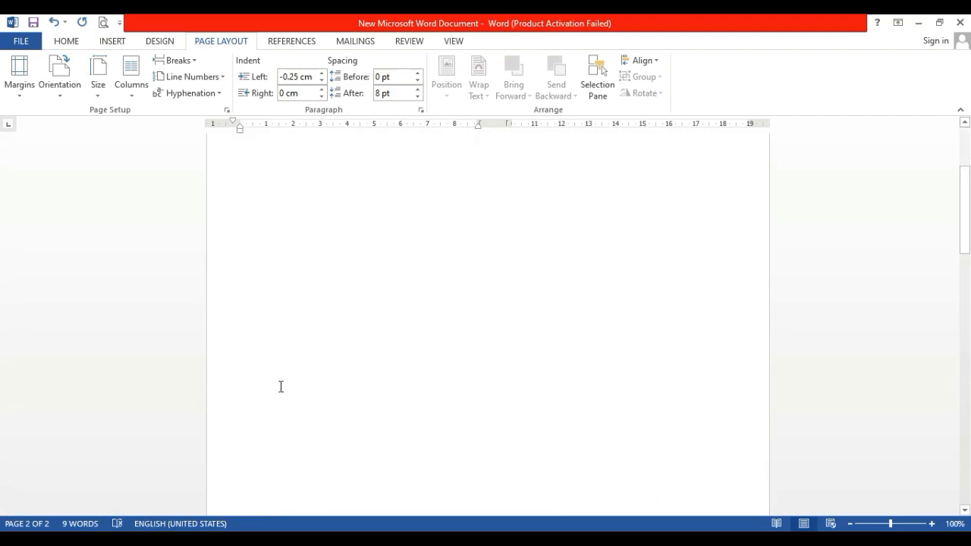
{"action": "scroll", "coordinate": [284, 384], "scroll_direction": "down", "scroll_amount": 6}
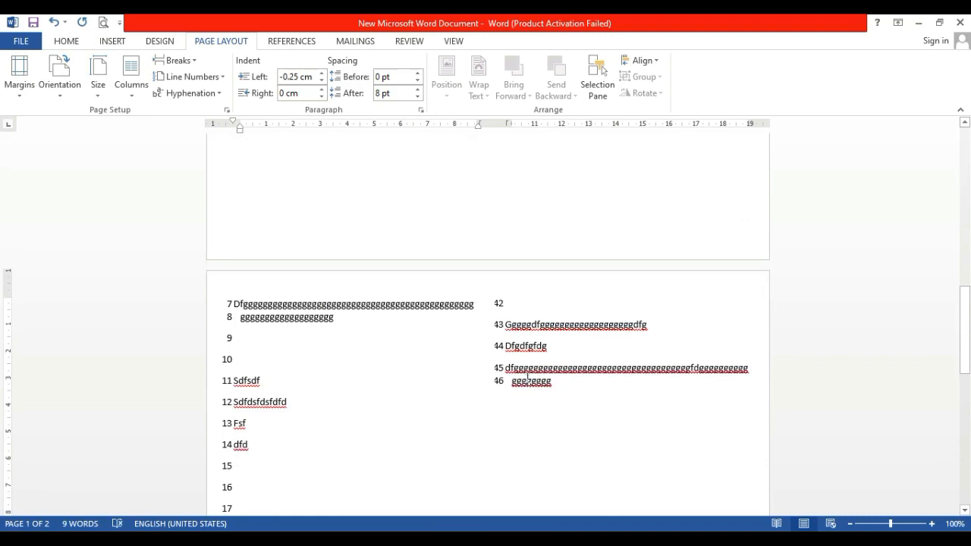
{"action": "scroll", "coordinate": [527, 371], "scroll_direction": "up", "scroll_amount": 15}
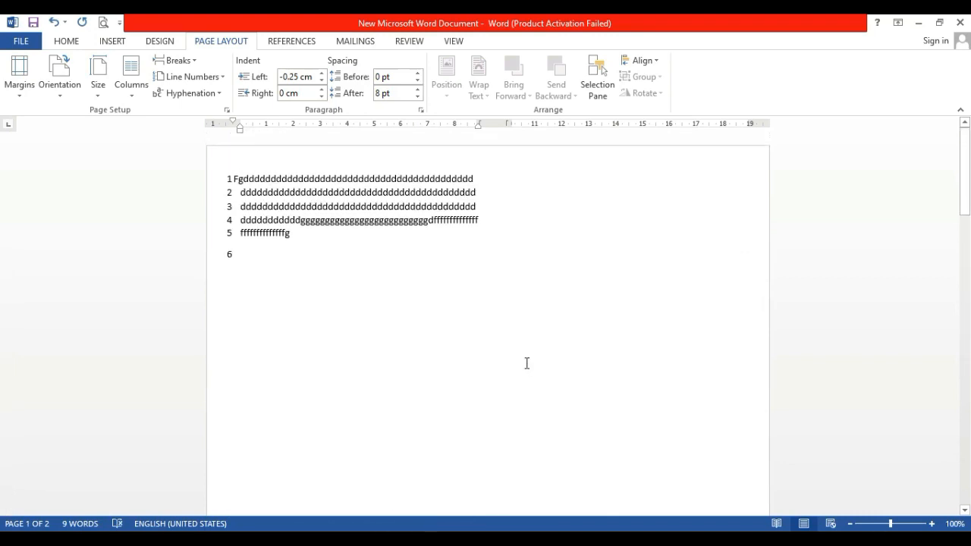
Set the line numbering to restart on each page.
{"action": "left_click", "coordinate": [190, 93]}
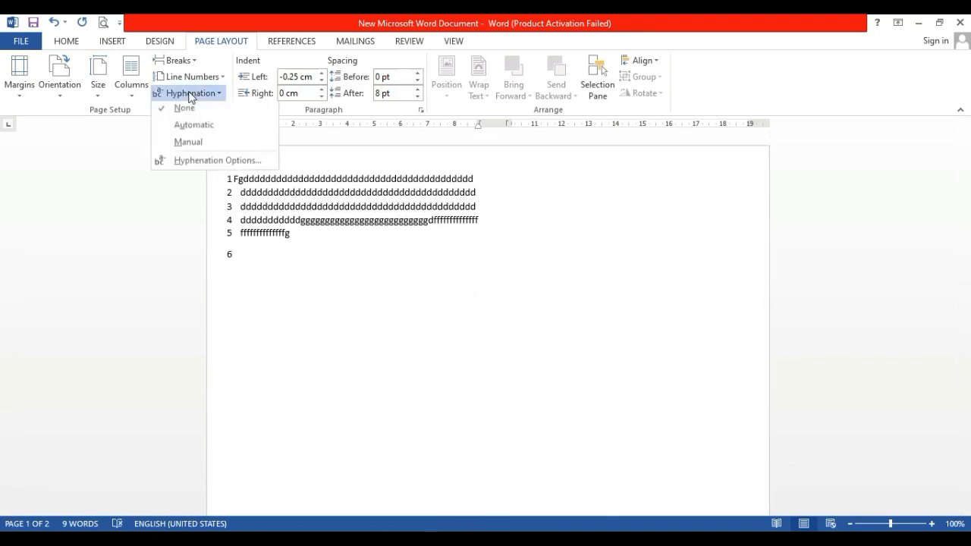
{"action": "left_click", "coordinate": [190, 77]}
{"action": "left_click", "coordinate": [190, 77]}
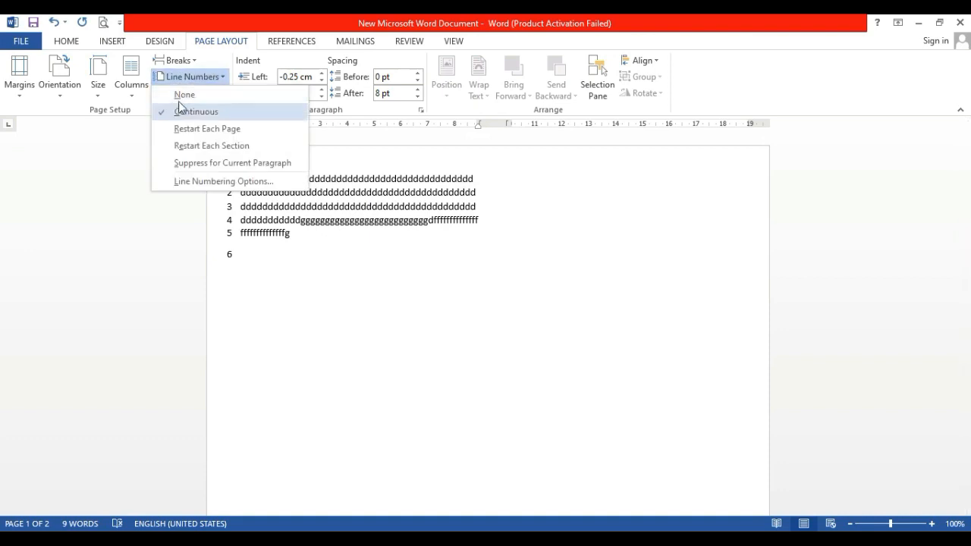
{"action": "left_click", "coordinate": [182, 145]}
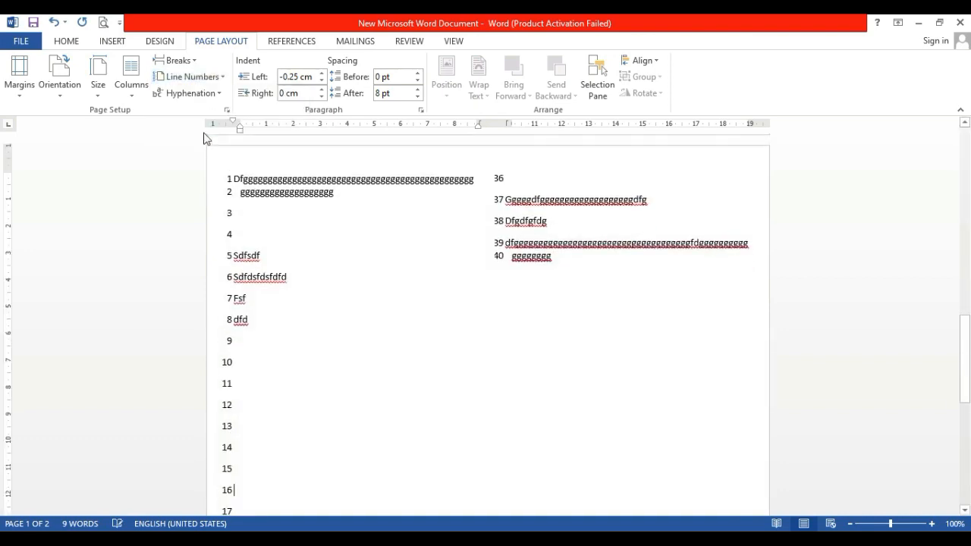
Turn off the line numbering, hyphenate the document text, and check the line endings on the first page.
{"action": "left_click", "coordinate": [174, 60]}
{"action": "left_click", "coordinate": [169, 67]}
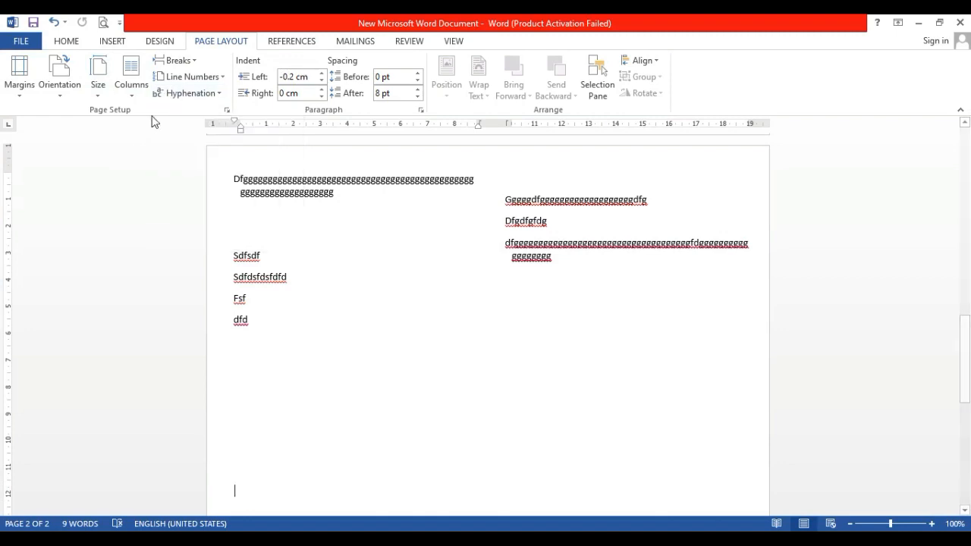
{"action": "left_click", "coordinate": [182, 81]}
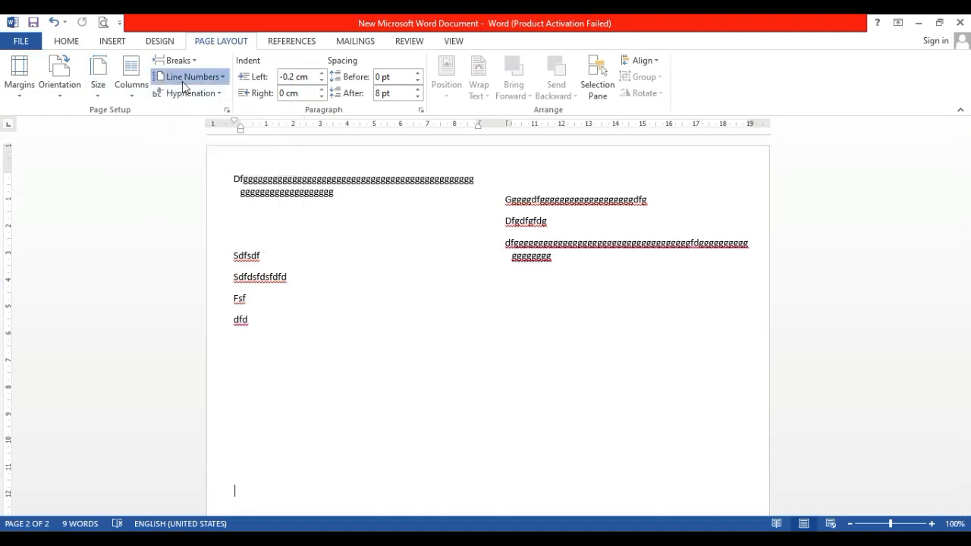
{"action": "left_click", "coordinate": [182, 81]}
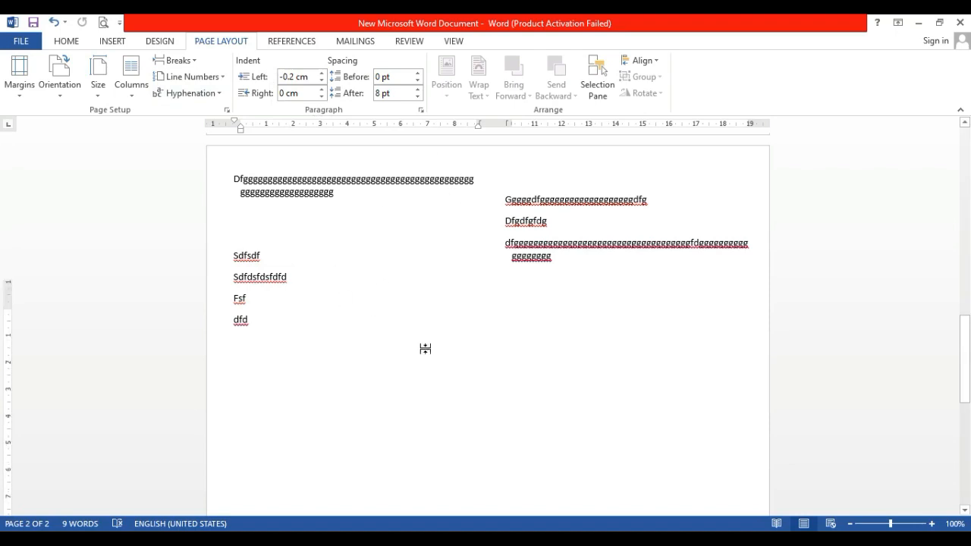
{"action": "scroll", "coordinate": [421, 334], "scroll_direction": "up", "scroll_amount": 15}
{"action": "scroll", "coordinate": [417, 297], "scroll_direction": "up", "scroll_amount": 1}
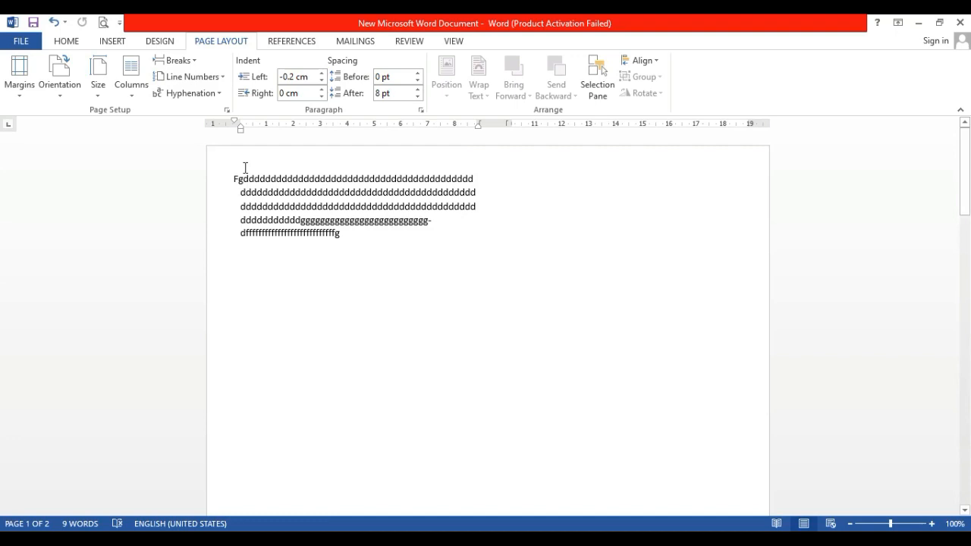
Replace the first line of the opening paragraph with a page break, and check where the rest of the paragraph begins.
{"action": "left_click", "coordinate": [225, 185]}
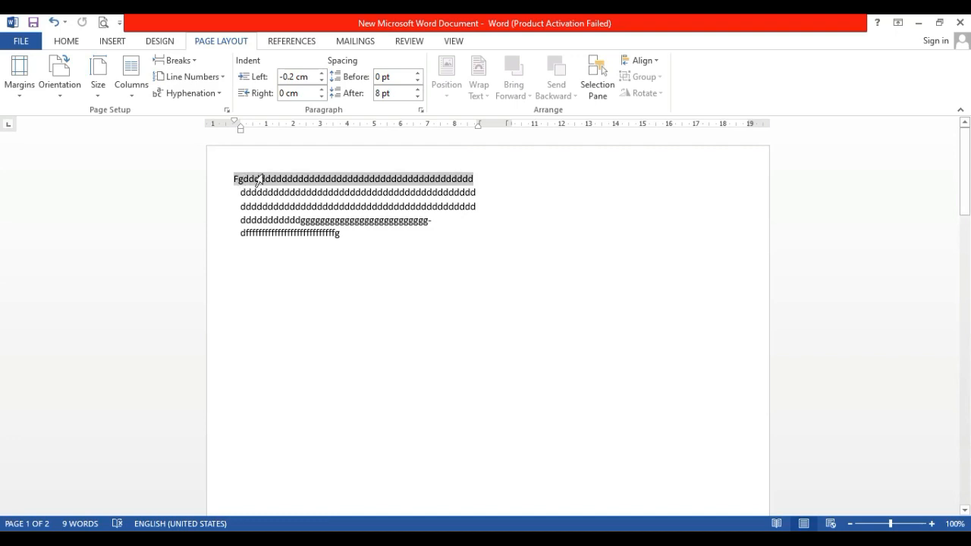
{"action": "left_click", "coordinate": [195, 61]}
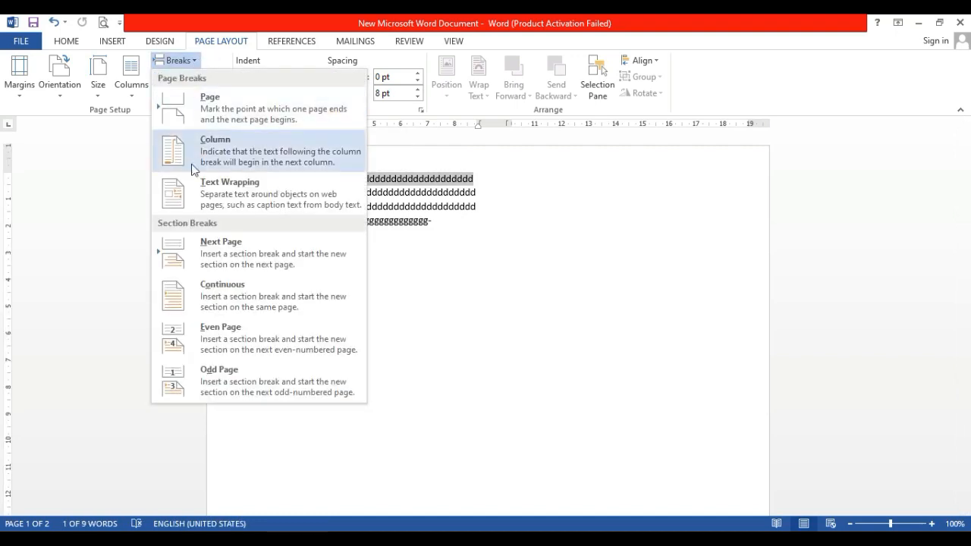
{"action": "left_click", "coordinate": [195, 96]}
{"action": "scroll", "coordinate": [297, 223], "scroll_direction": "up", "scroll_amount": 8}
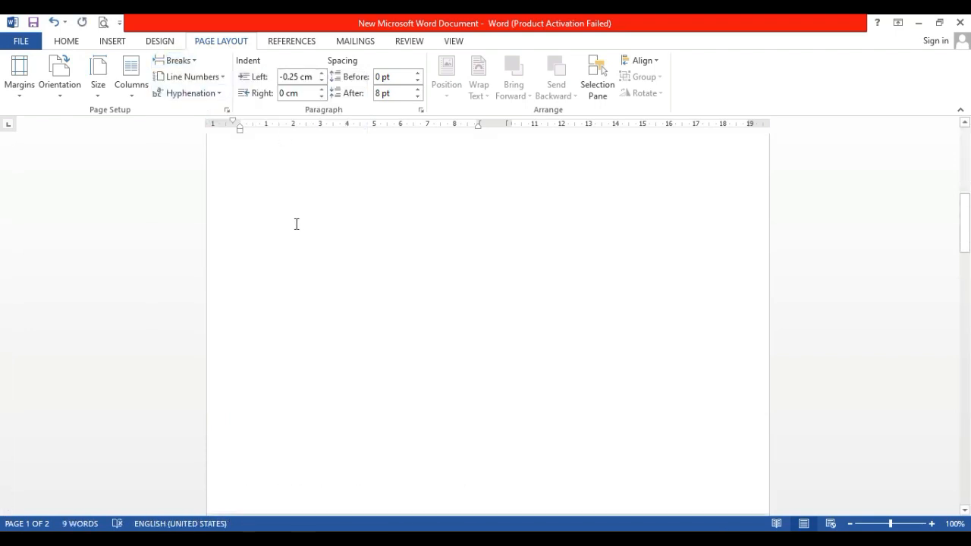
{"action": "scroll", "coordinate": [297, 228], "scroll_direction": "down", "scroll_amount": 10}
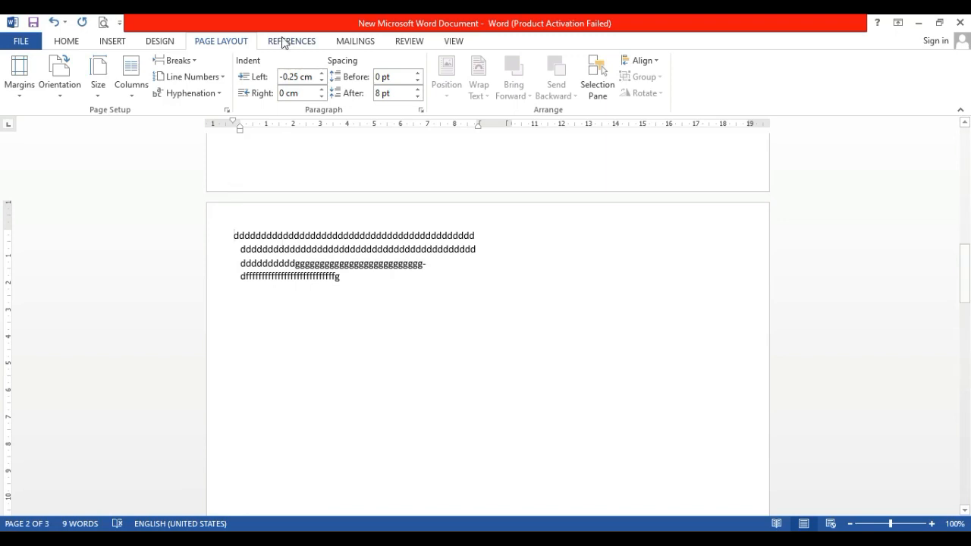
Set the left indent of the paragraph on the second page to -0.4 cm.
{"action": "left_click", "coordinate": [325, 73]}
{"action": "left_click", "coordinate": [325, 72]}
{"action": "left_click", "coordinate": [325, 73]}
{"action": "left_click", "coordinate": [326, 73]}
{"action": "left_click", "coordinate": [326, 73]}
{"action": "left_click", "coordinate": [325, 73]}
{"action": "left_click", "coordinate": [323, 81]}
{"action": "left_click", "coordinate": [323, 81]}
{"action": "left_click", "coordinate": [323, 81]}
{"action": "left_click", "coordinate": [323, 81]}
{"action": "left_click", "coordinate": [322, 81]}
{"action": "left_click", "coordinate": [323, 81]}
{"action": "left_click", "coordinate": [322, 81]}
Try a right indent of 0.3 cm on the second page's paragraph, and return it to 0 cm.
{"action": "left_click", "coordinate": [320, 89]}
{"action": "left_click", "coordinate": [320, 89]}
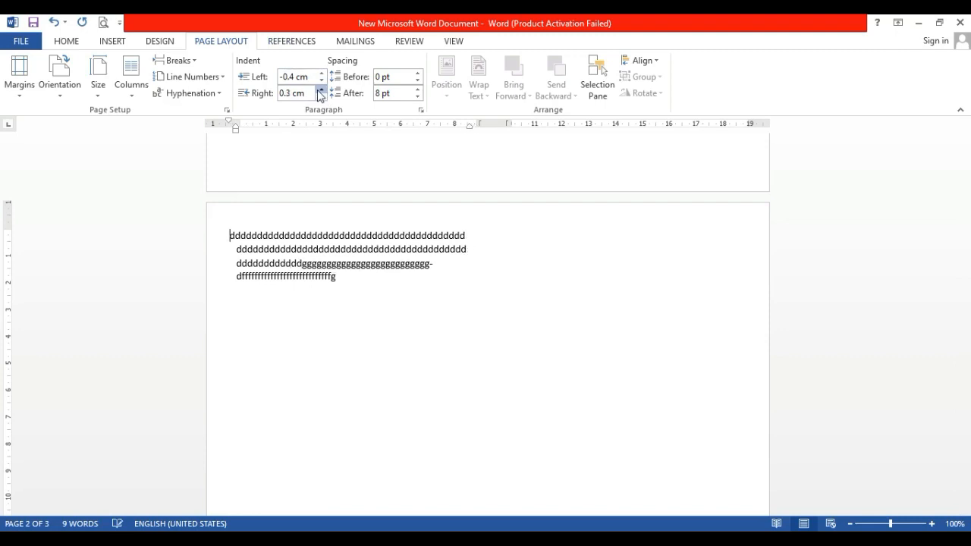
{"action": "left_click", "coordinate": [321, 95]}
{"action": "left_click", "coordinate": [321, 96]}
{"action": "left_click", "coordinate": [321, 97]}
{"action": "left_click", "coordinate": [321, 96]}
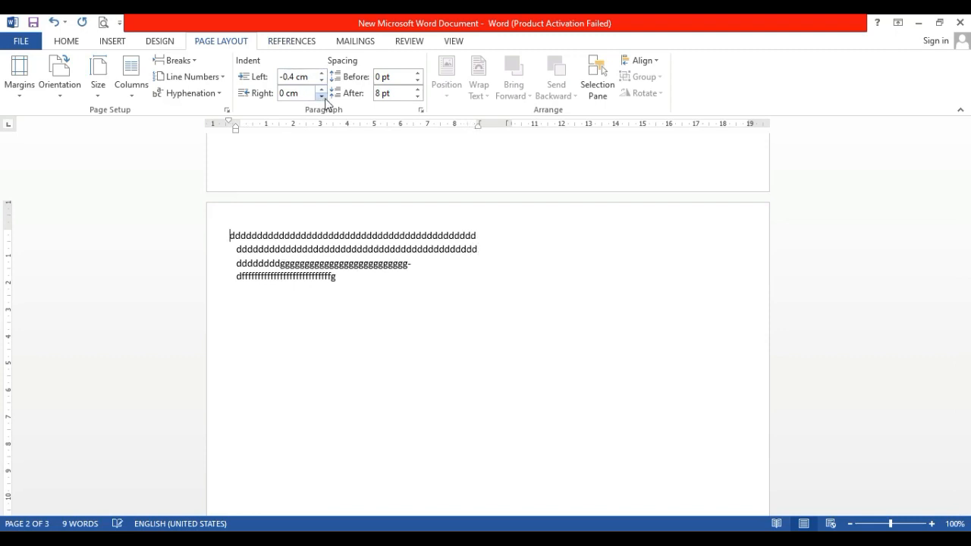
Set the spacing before and after the second page's paragraph to Auto.
{"action": "left_click", "coordinate": [418, 74]}
{"action": "left_click", "coordinate": [417, 74]}
{"action": "left_click", "coordinate": [417, 79]}
{"action": "left_click", "coordinate": [417, 96]}
Try 18 pt spacing before the second page's paragraph and the blank line beneath it, and set their spacing before to Auto.
{"action": "left_click_drag", "start_coordinate": [213, 240], "coordinate": [346, 361]}
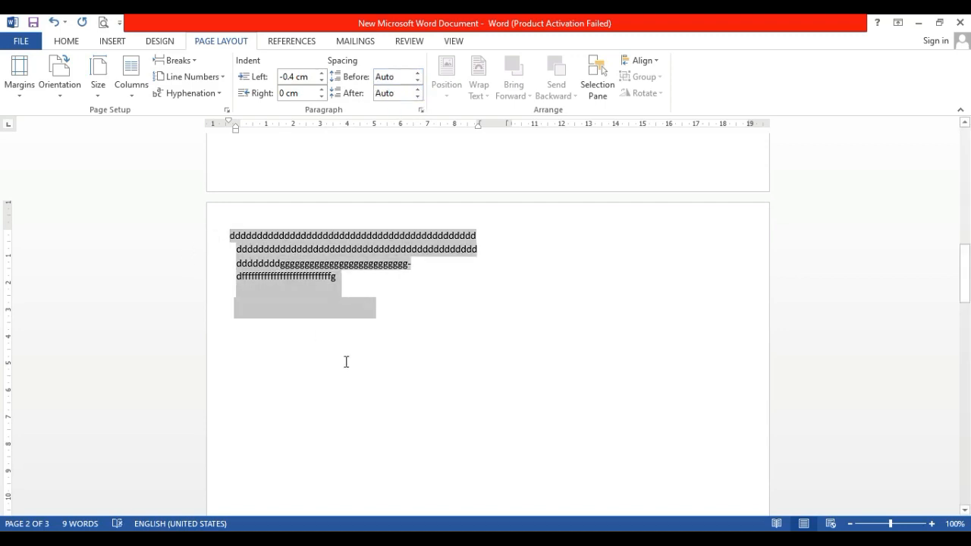
{"action": "left_click", "coordinate": [418, 72]}
{"action": "left_click", "coordinate": [418, 73]}
{"action": "left_click", "coordinate": [418, 73]}
{"action": "left_click", "coordinate": [418, 81]}
{"action": "left_click", "coordinate": [418, 81]}
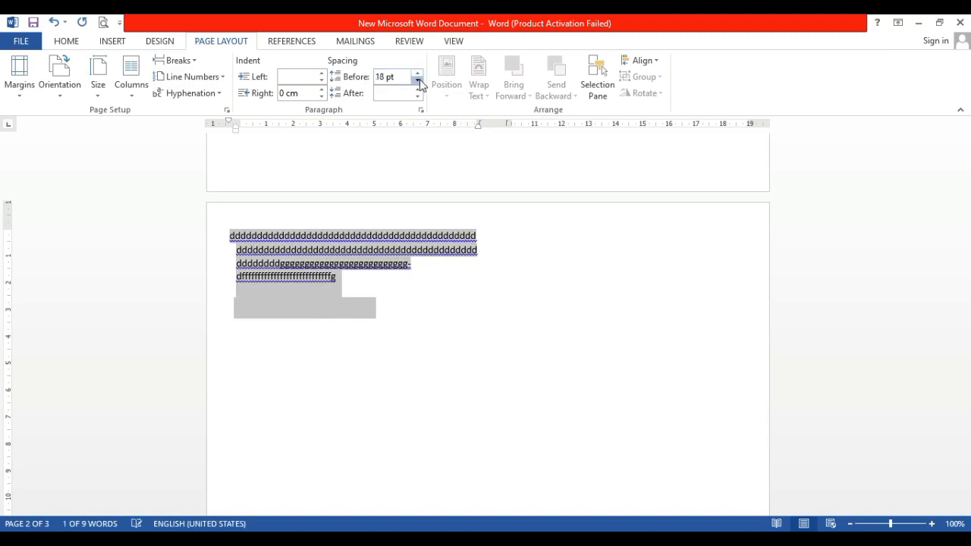
Set the indents of the second page's paragraph and the blank line beneath it to -0.4 cm left and -0.6 cm right.
{"action": "left_click", "coordinate": [319, 84]}
{"action": "left_click", "coordinate": [319, 84]}
{"action": "left_click", "coordinate": [319, 85]}
{"action": "left_click", "coordinate": [319, 84]}
{"action": "left_click", "coordinate": [322, 97]}
{"action": "left_click", "coordinate": [323, 96]}
{"action": "left_click", "coordinate": [322, 96]}
{"action": "left_click", "coordinate": [323, 97]}
{"action": "left_click", "coordinate": [322, 96]}
{"action": "left_click", "coordinate": [322, 96]}
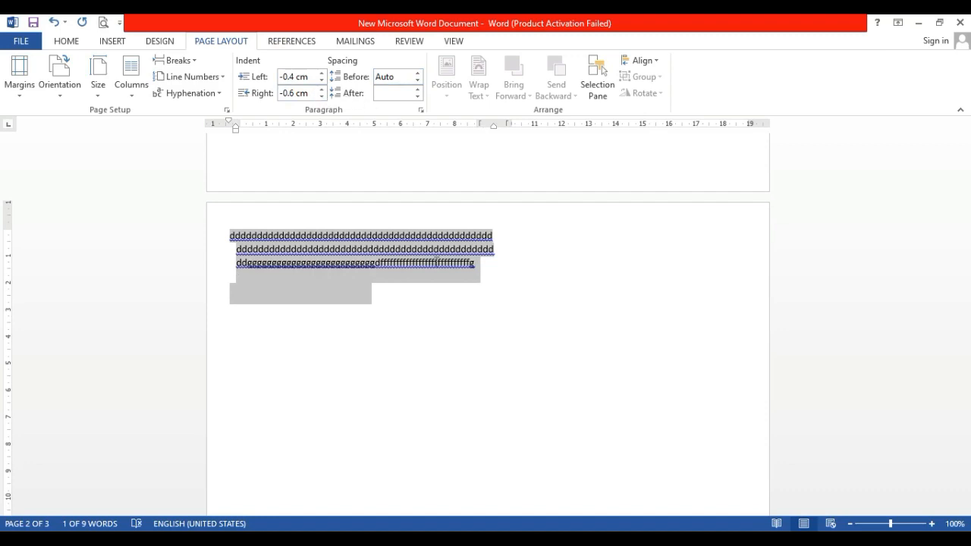
{"action": "left_click", "coordinate": [436, 262]}
{"action": "left_click", "coordinate": [83, 23]}
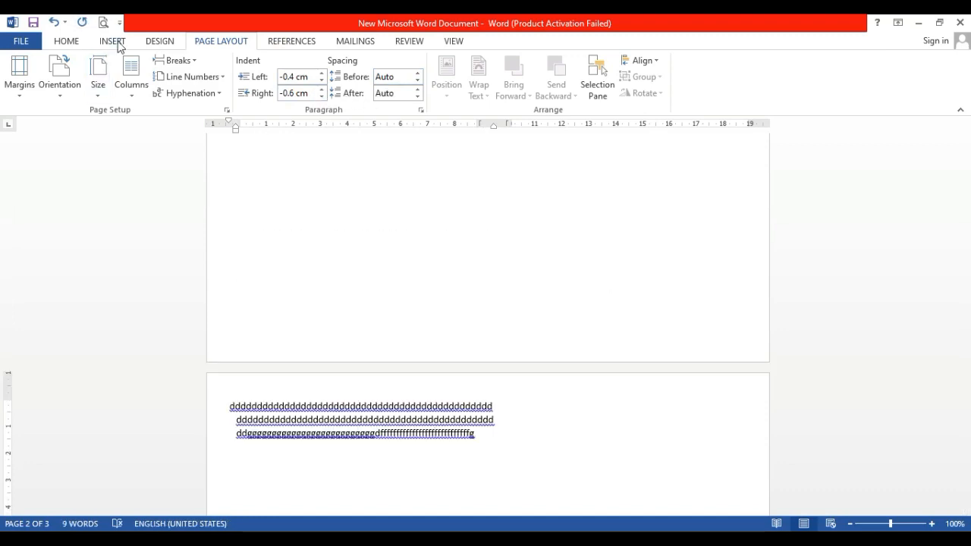
Insert a portrait photo from the computer into the last line of the second page's paragraph.
{"action": "left_click", "coordinate": [114, 41]}
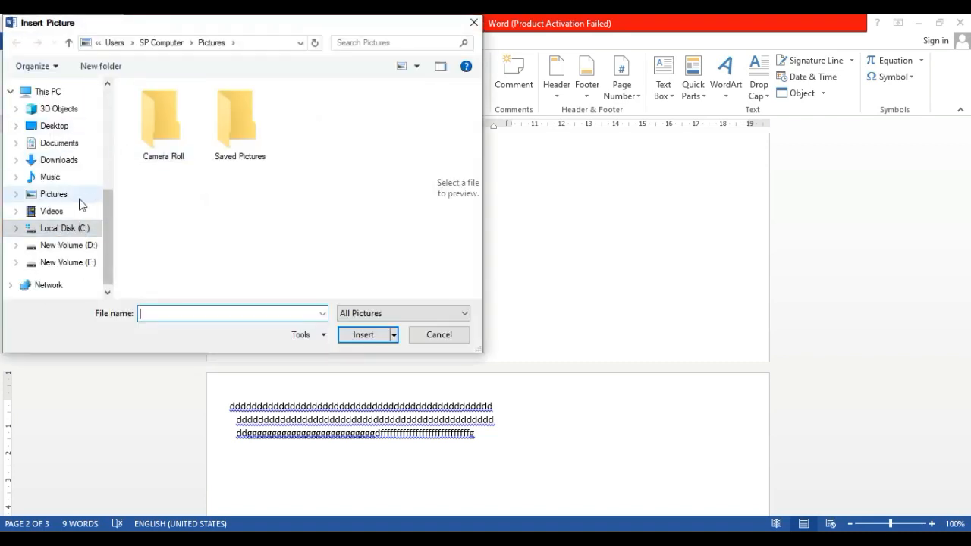
{"action": "left_click", "coordinate": [53, 158]}
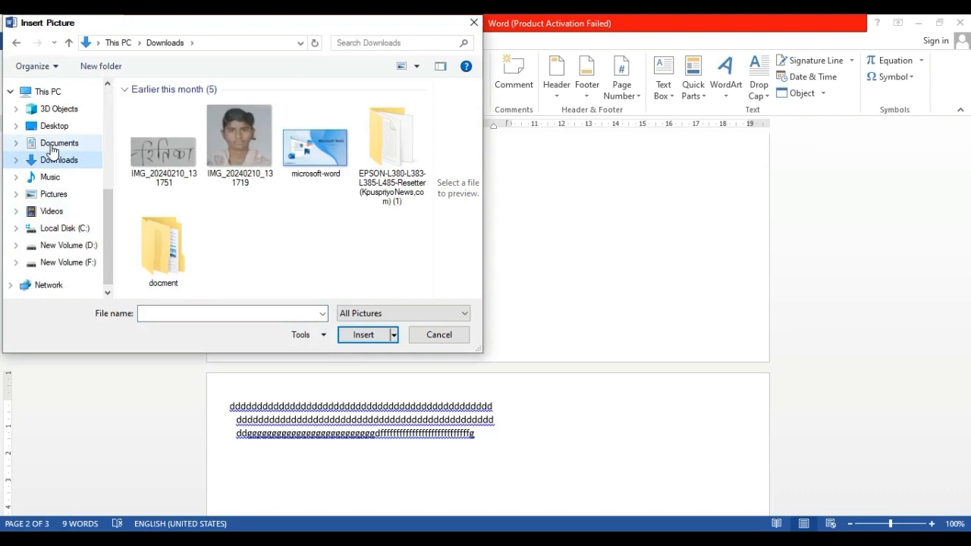
{"action": "double_click", "coordinate": [246, 150]}
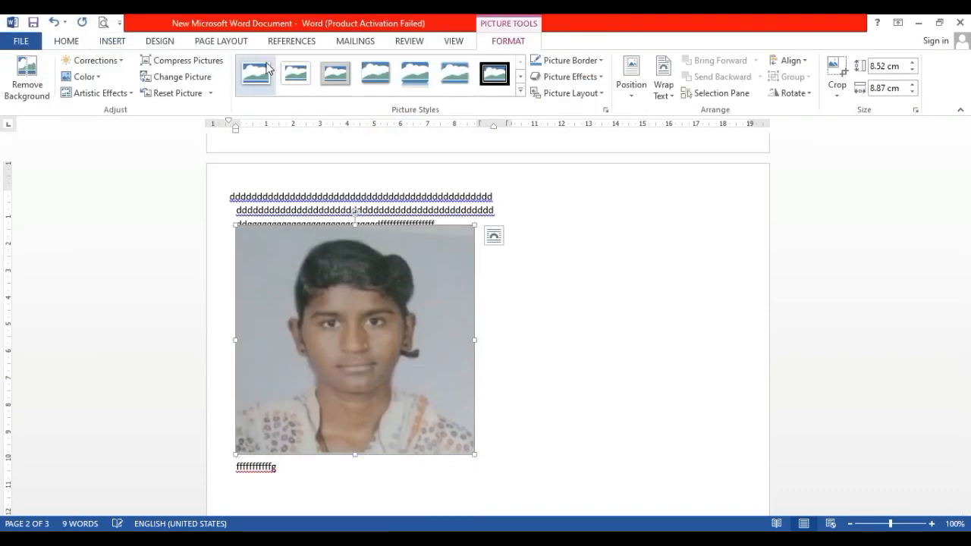
View the text wrapping styles in the photo's advanced layout options, and leave them without applying any.
{"action": "left_click", "coordinate": [632, 89]}
{"action": "left_click", "coordinate": [667, 304]}
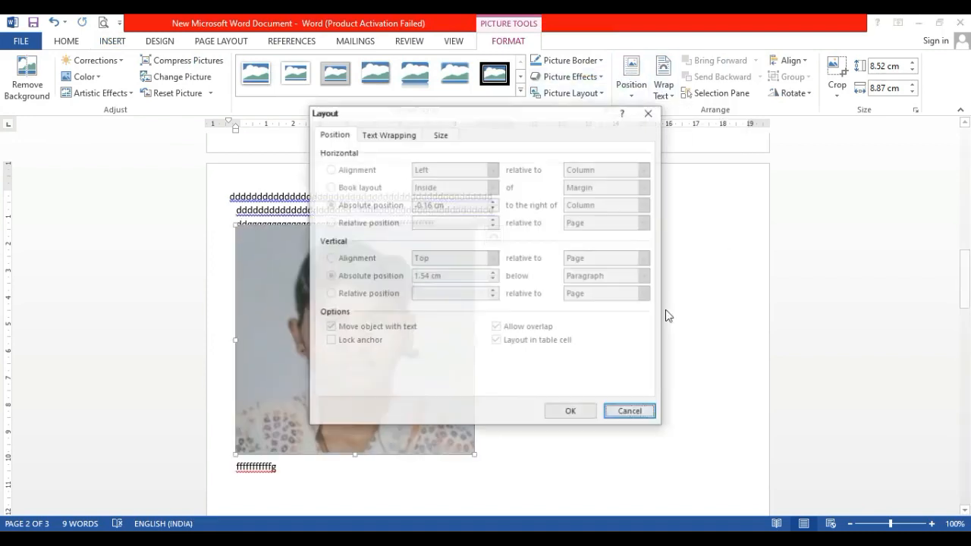
{"action": "left_click", "coordinate": [384, 141]}
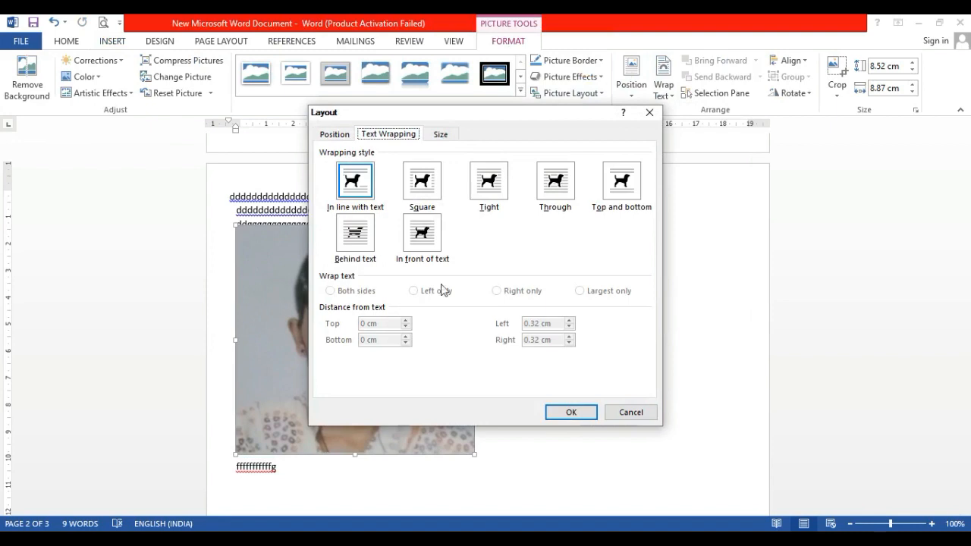
{"action": "left_click", "coordinate": [629, 415]}
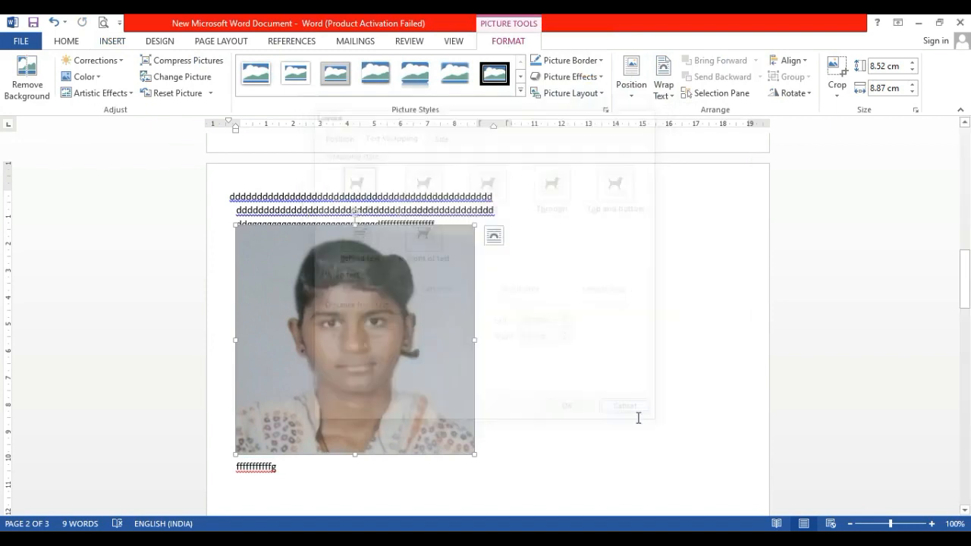
Set the photo's text wrapping to Behind text and move the photo up so it lies behind the second page's paragraph.
{"action": "left_click", "coordinate": [197, 42]}
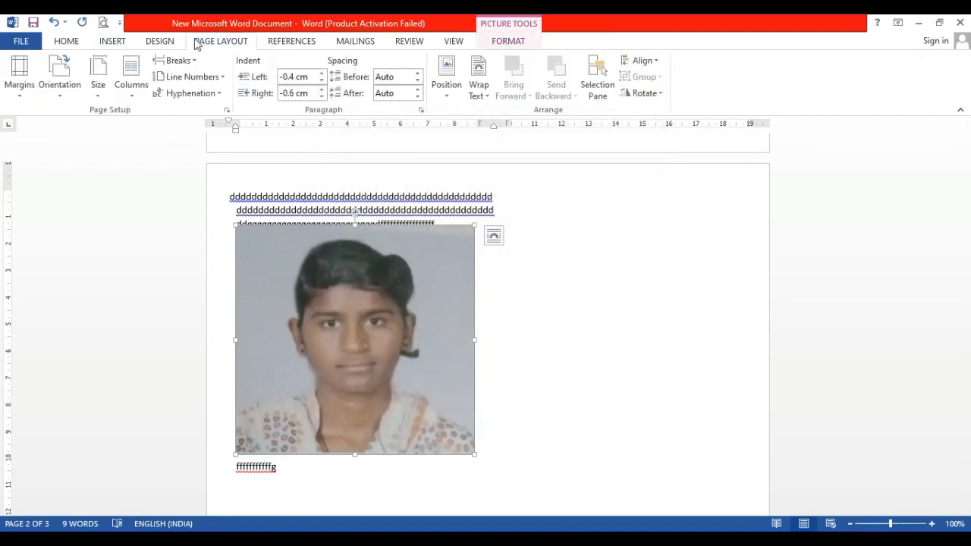
{"action": "left_click", "coordinate": [447, 74]}
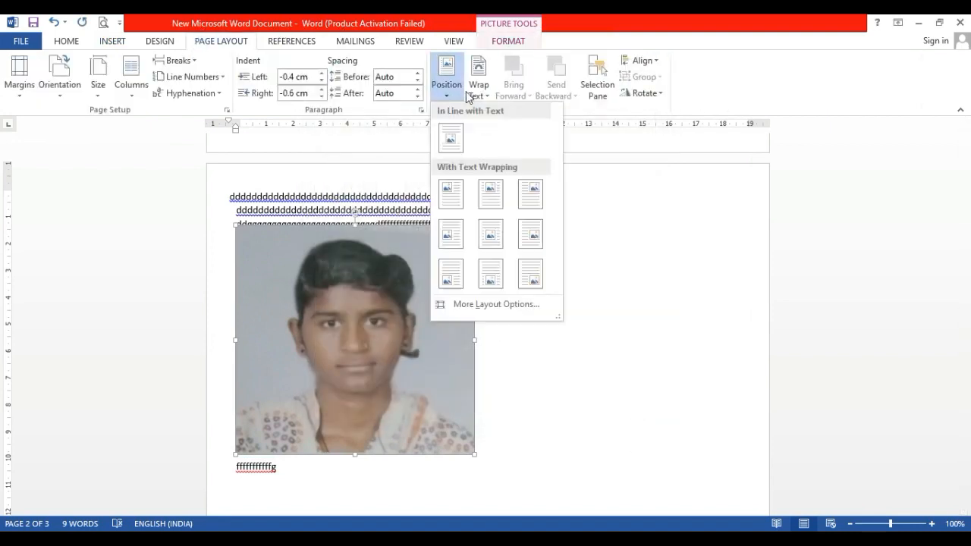
{"action": "left_click", "coordinate": [482, 319]}
{"action": "left_click", "coordinate": [378, 131]}
{"action": "left_click_drag", "start_coordinate": [384, 114], "coordinate": [547, 132]}
{"action": "left_click", "coordinate": [577, 250]}
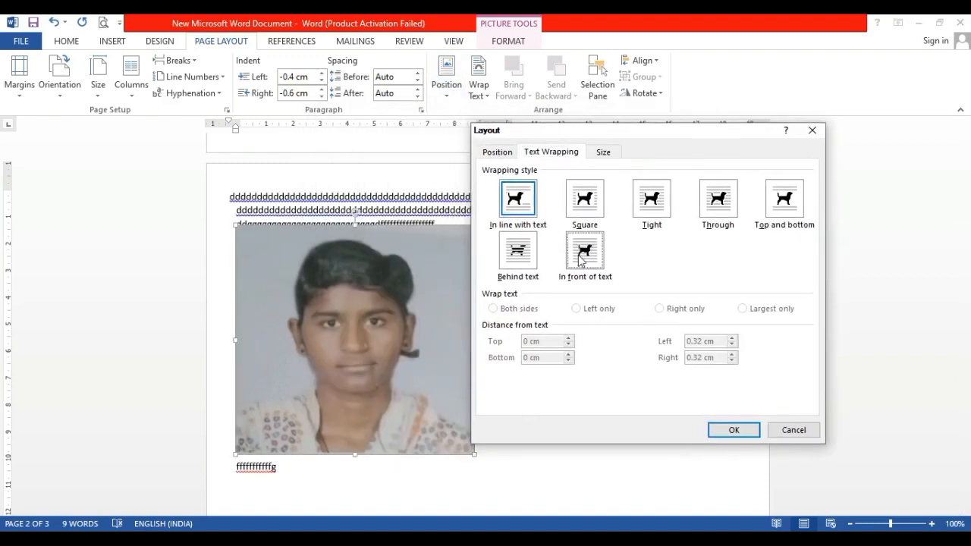
{"action": "left_click", "coordinate": [520, 262]}
{"action": "key", "text": "Return"}
{"action": "left_click_drag", "start_coordinate": [338, 338], "coordinate": [344, 283]}
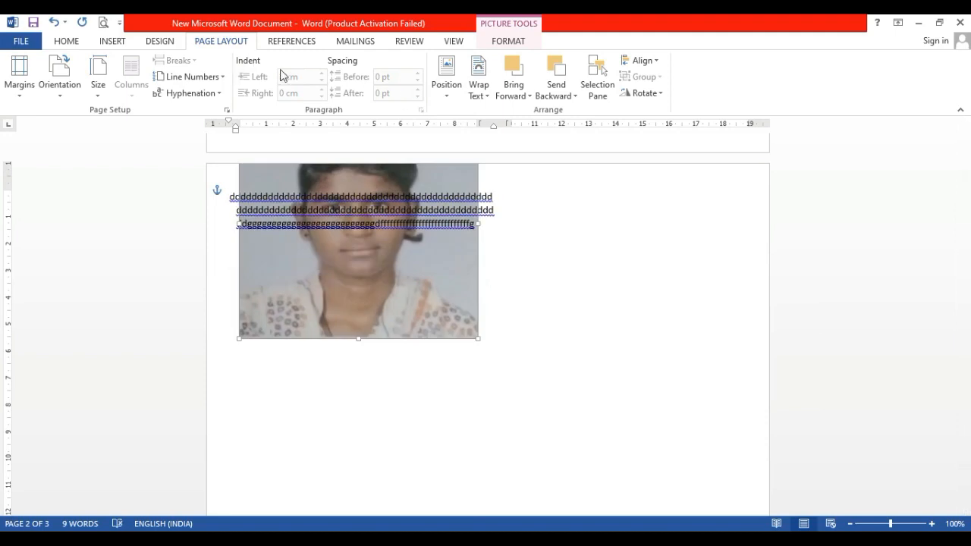
View the photo's position and size settings in its advanced layout options, and leave them without changing any.
{"action": "left_click", "coordinate": [461, 96]}
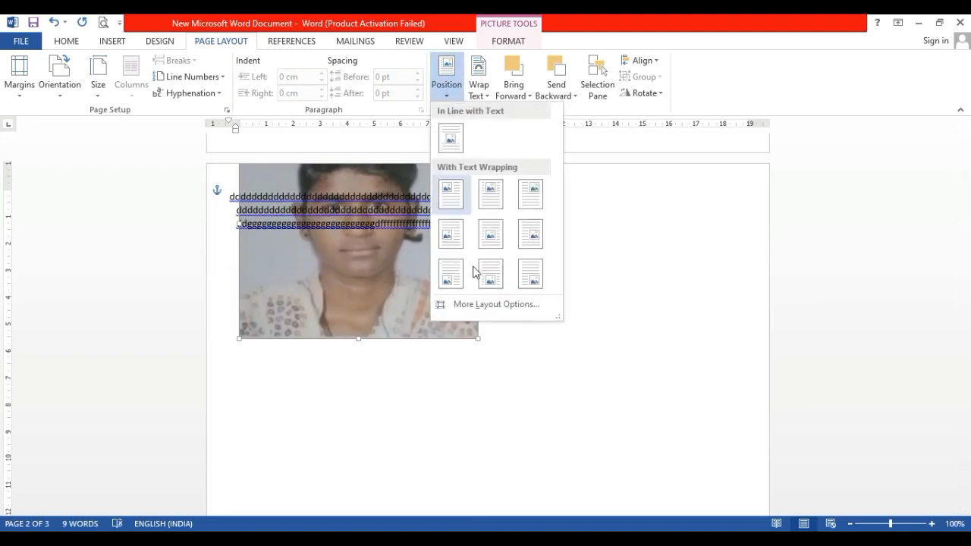
{"action": "left_click", "coordinate": [494, 304]}
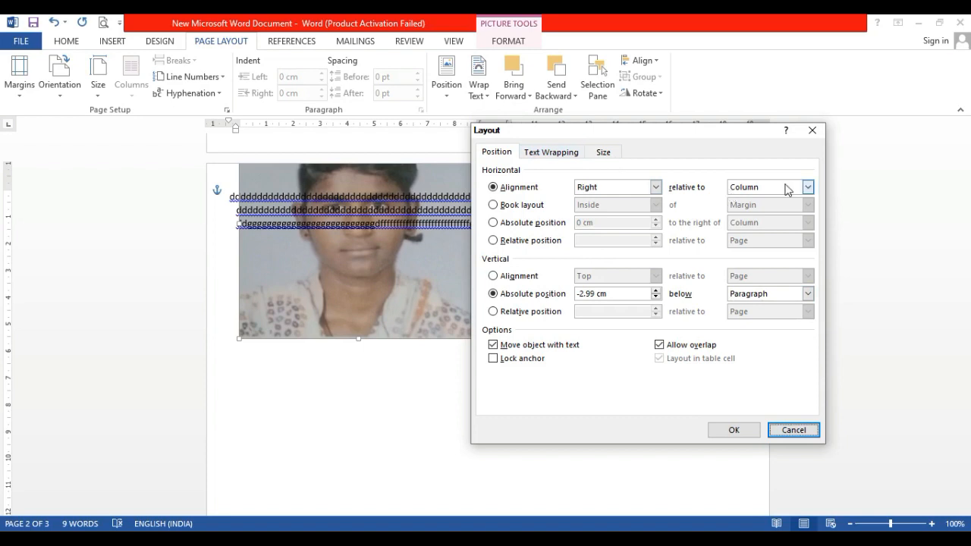
{"action": "left_click", "coordinate": [601, 152]}
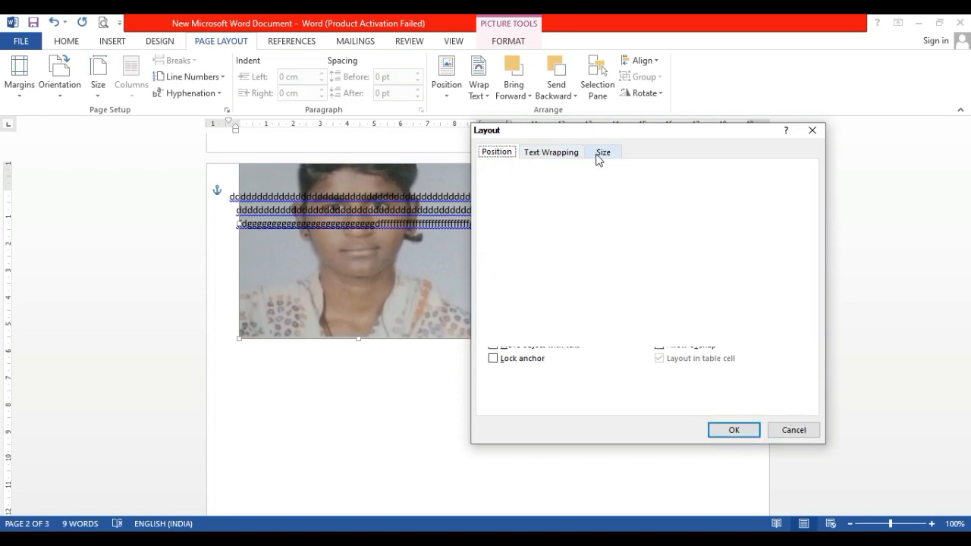
{"action": "left_click", "coordinate": [812, 132]}
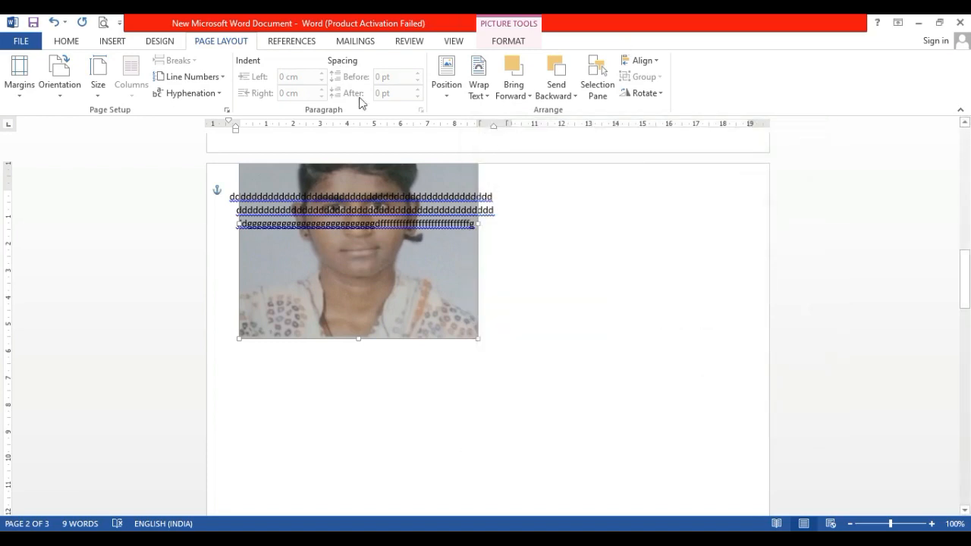
Browse the photo's wrap text choices and apply Behind Text wrapping again.
{"action": "left_click", "coordinate": [477, 90]}
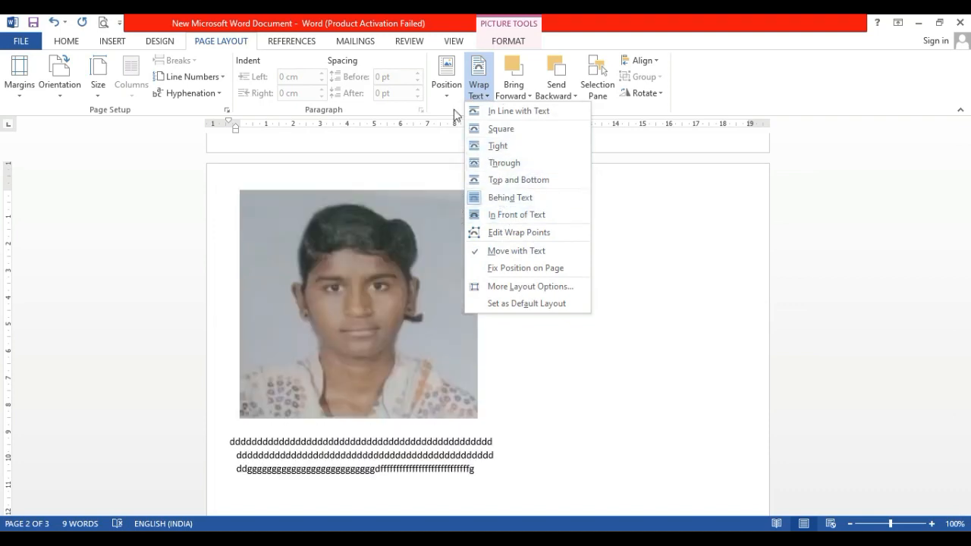
{"action": "left_click", "coordinate": [547, 198]}
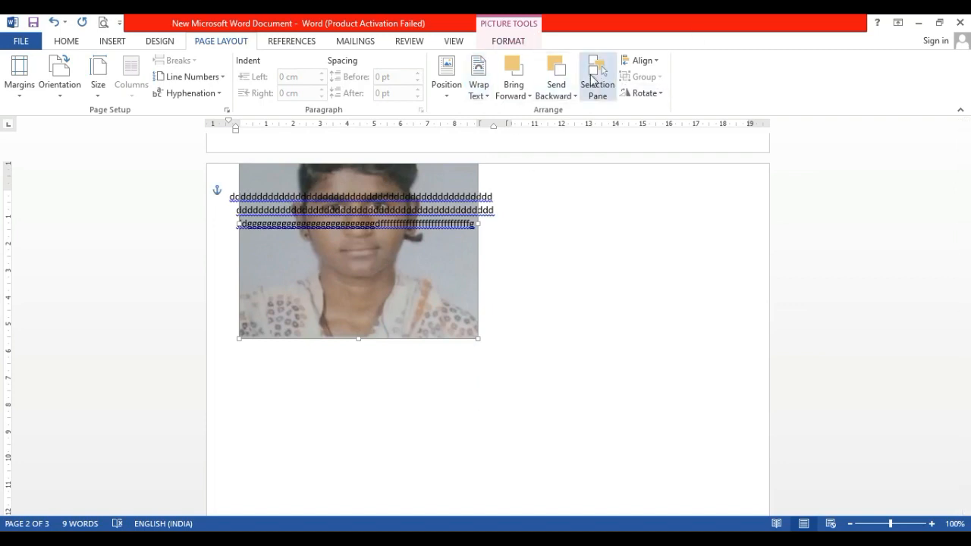
Open the alignment choices for the photo on the second page.
{"action": "left_click", "coordinate": [652, 62]}
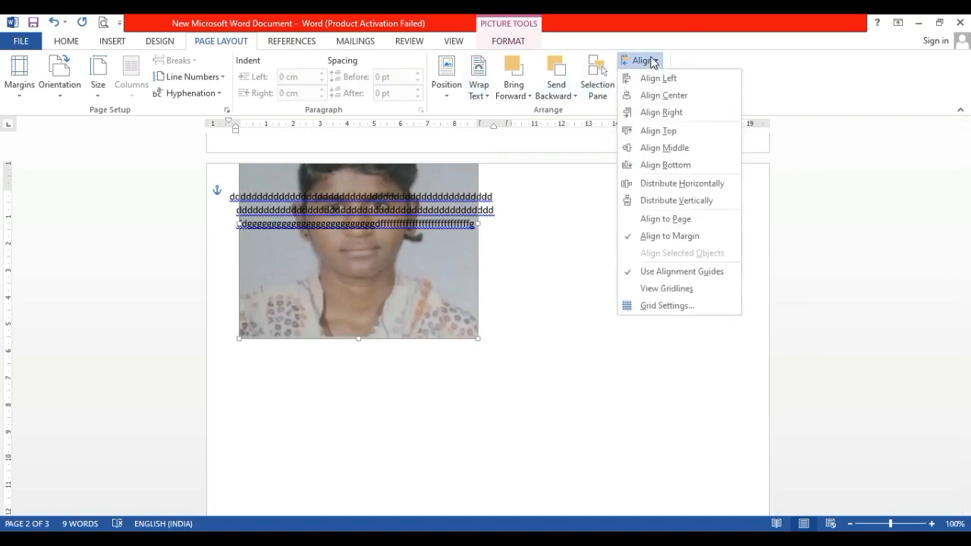